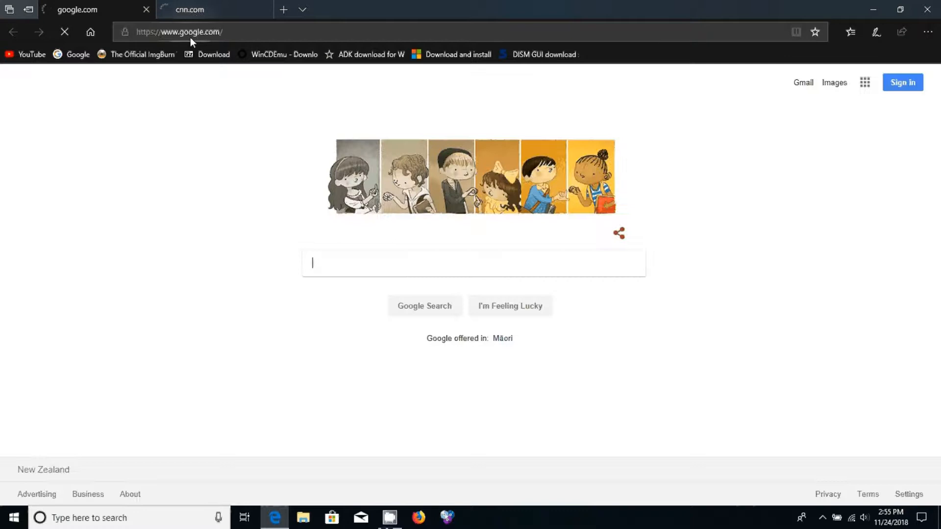
Go to gmail.com and open the Create your Google Account sign-up form.
left_click(256, 31)
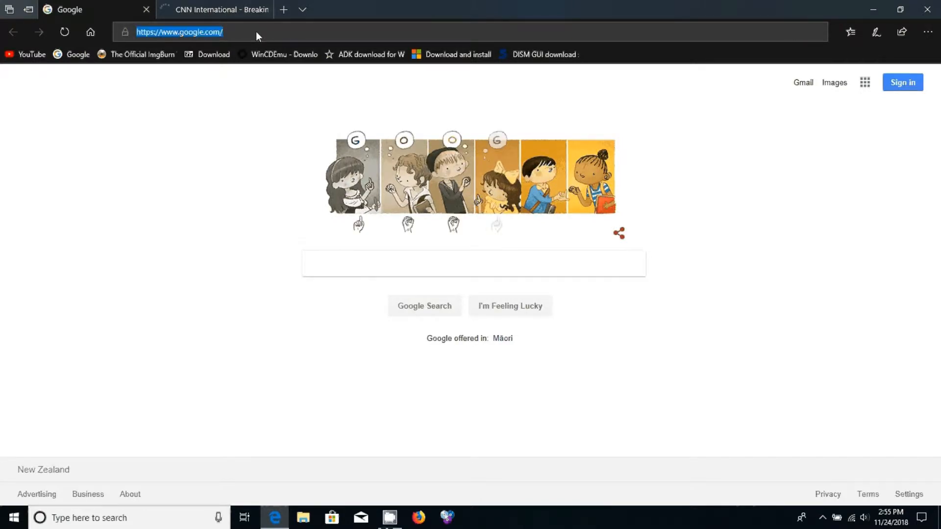
type("gmail.")
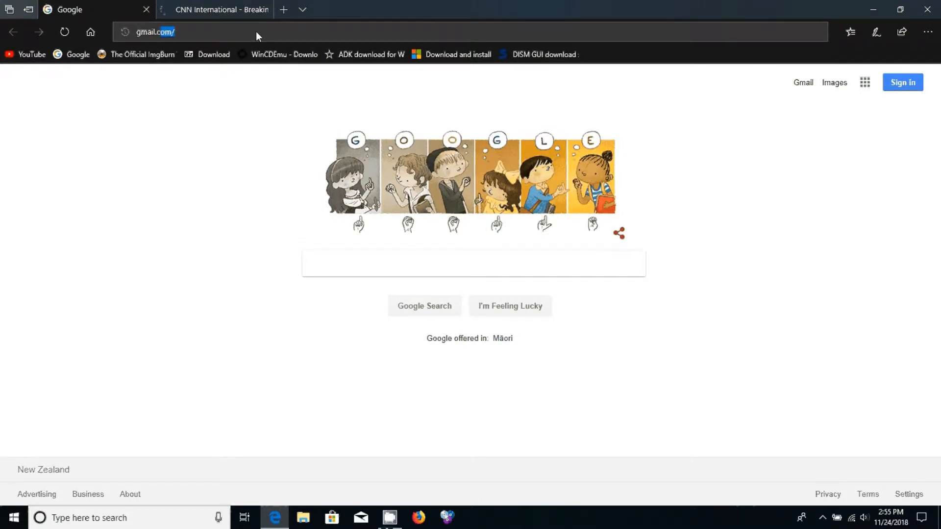
key("Return")
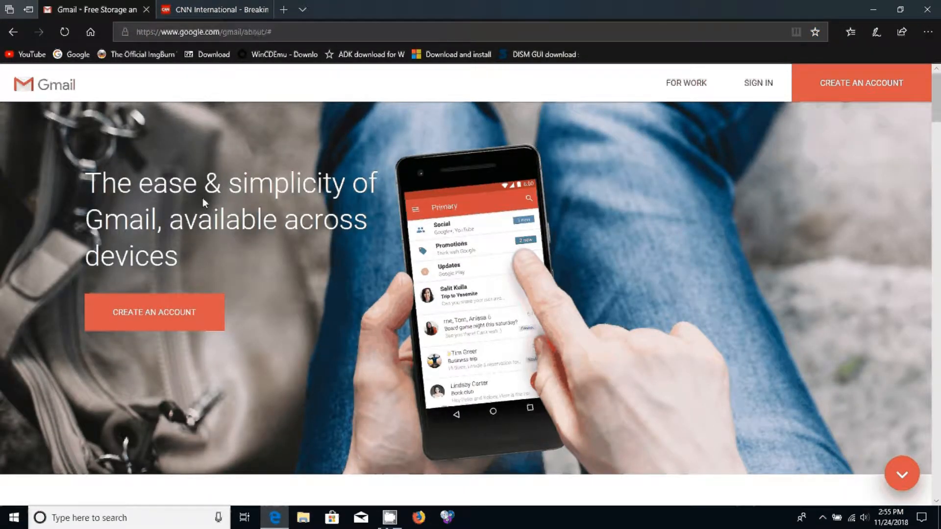
left_click(163, 315)
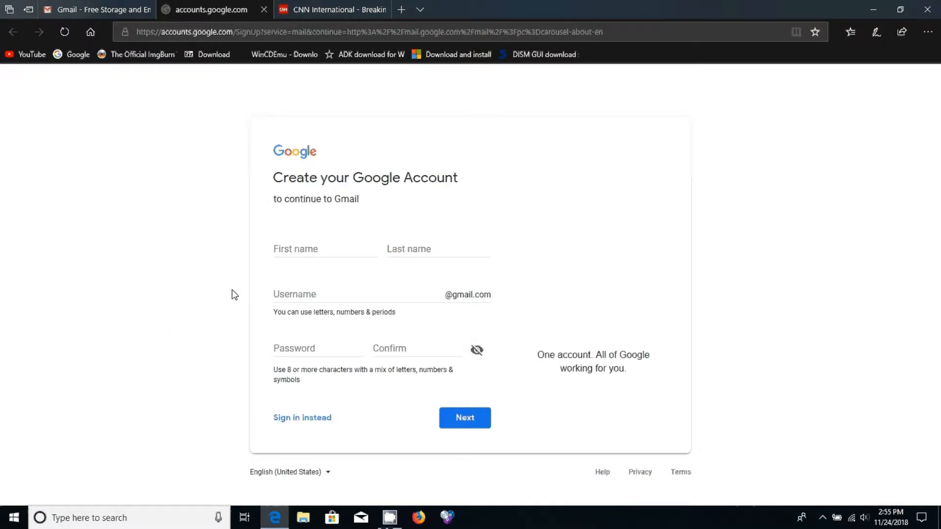
Enter the first name, last name and the chosen Gmail username.
left_click(301, 251)
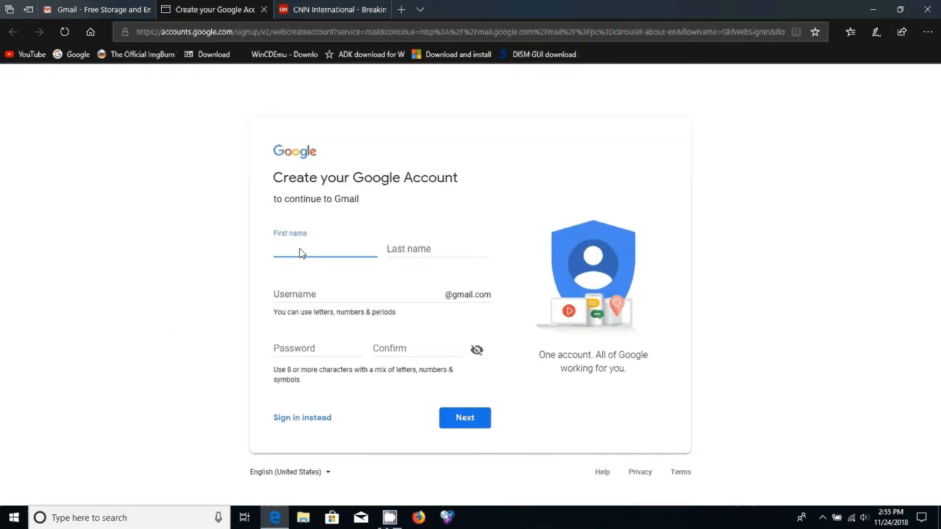
type("s")
key("BackSpace")
type("Sa")
key("BackSpace")
key("BackSpace")
key("BackSpace")
type("Jo")
key("BackSpace")
key("BackSpace")
key("Tab")
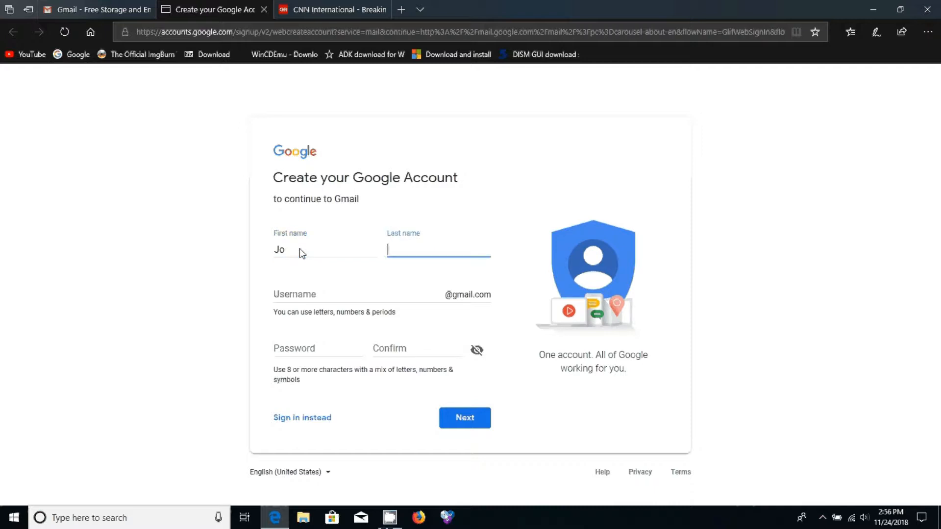
type("Block")
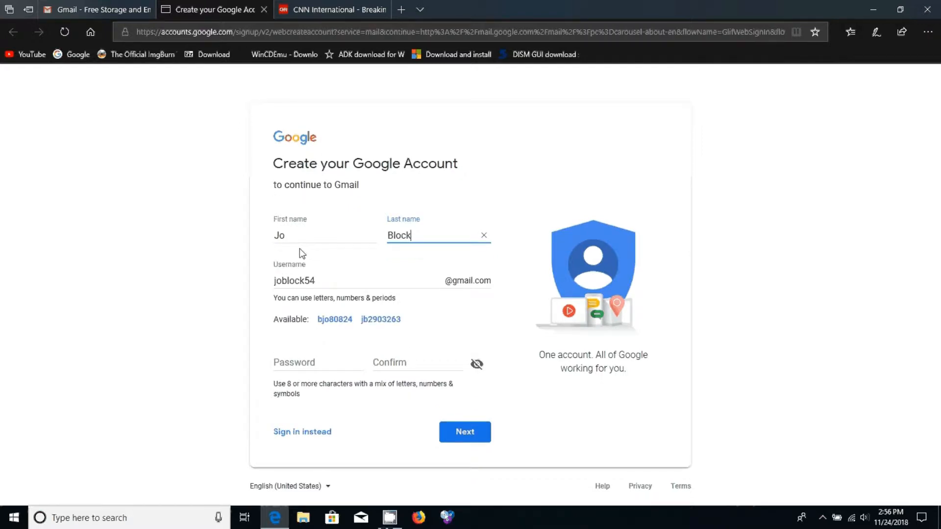
key("Tab")
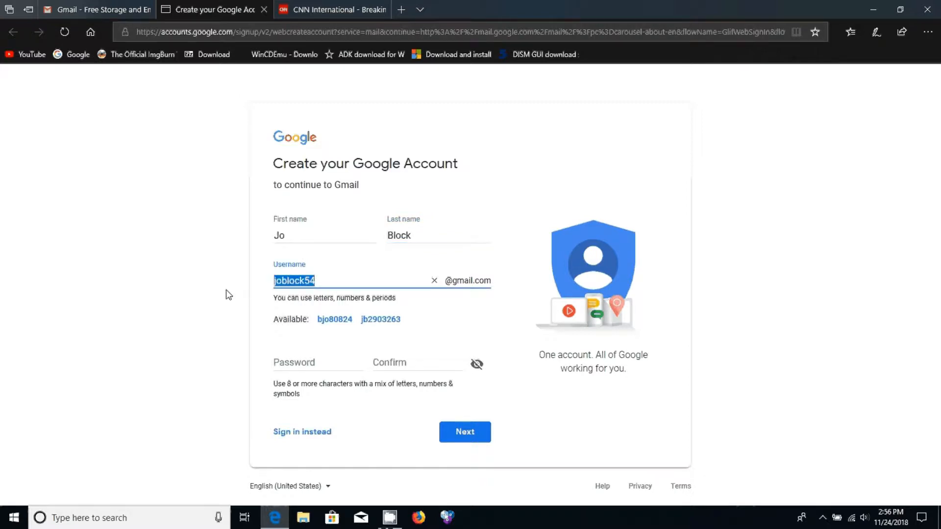
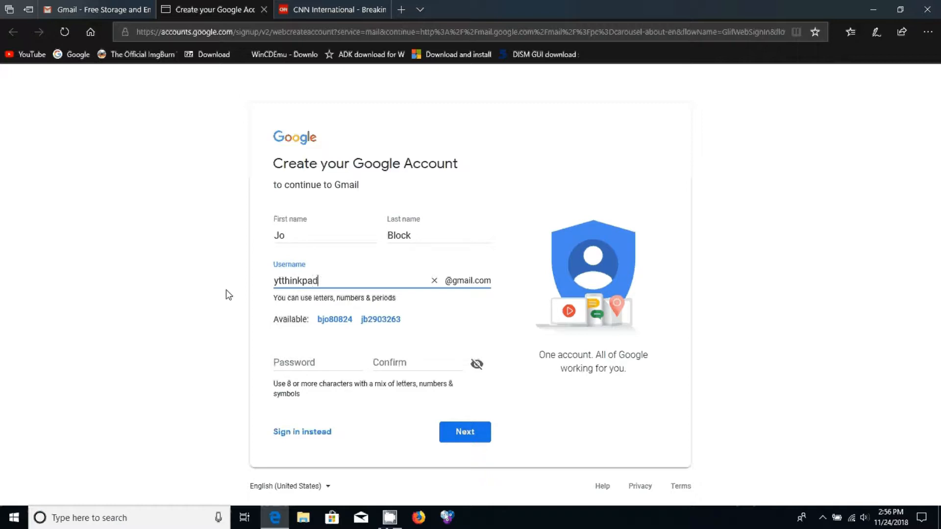
Enter and confirm an eight-character password, fixing the length error, and submit.
left_click(326, 365)
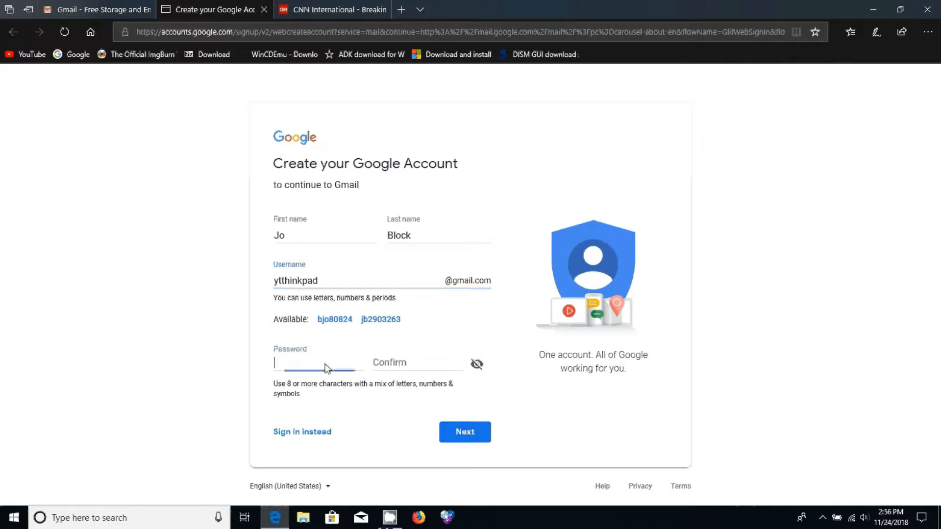
type("•••")
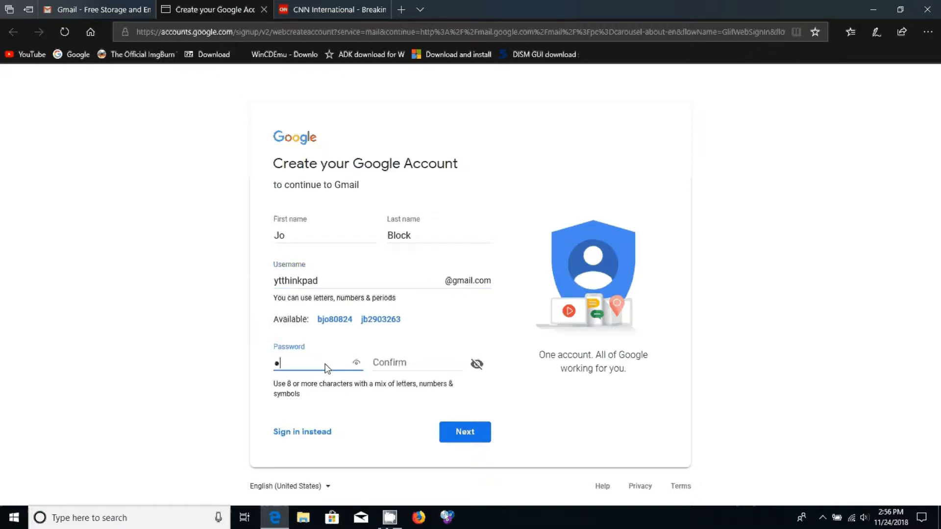
type("•••••")
key("Tab")
type("••••••••")
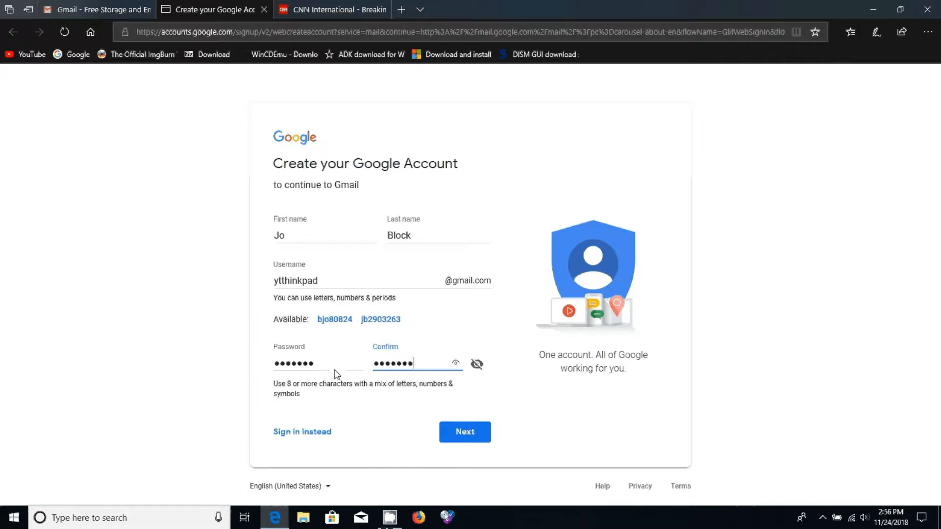
left_click(483, 432)
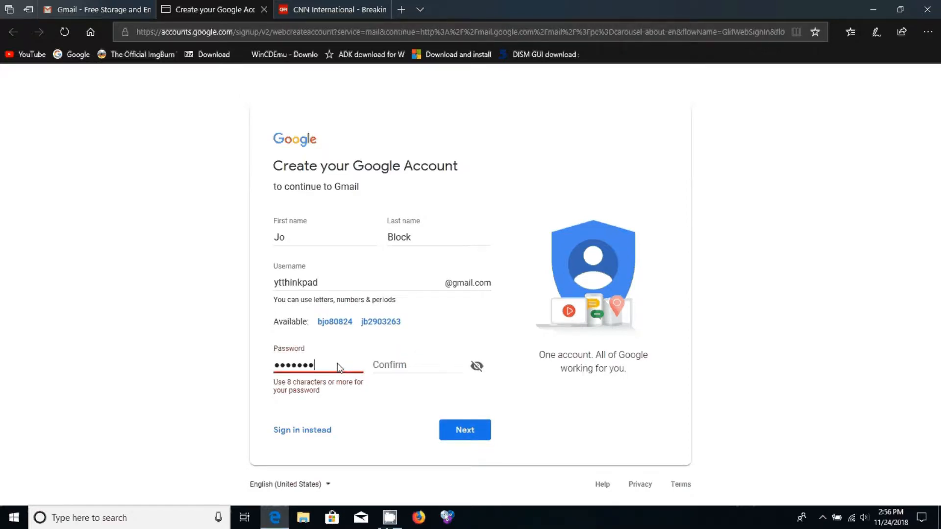
left_click_drag(338, 367, 226, 378)
type("********")
key("Tab")
type("*******")
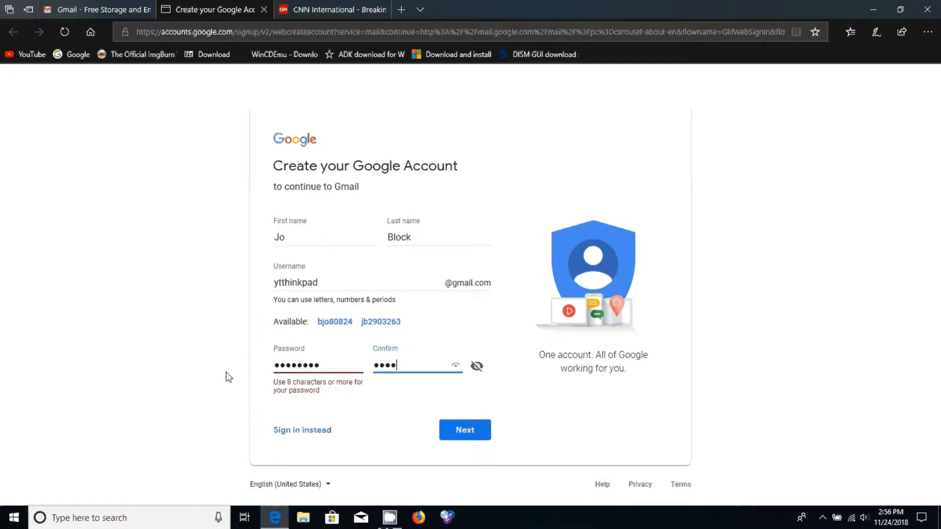
type("*")
left_click(458, 431)
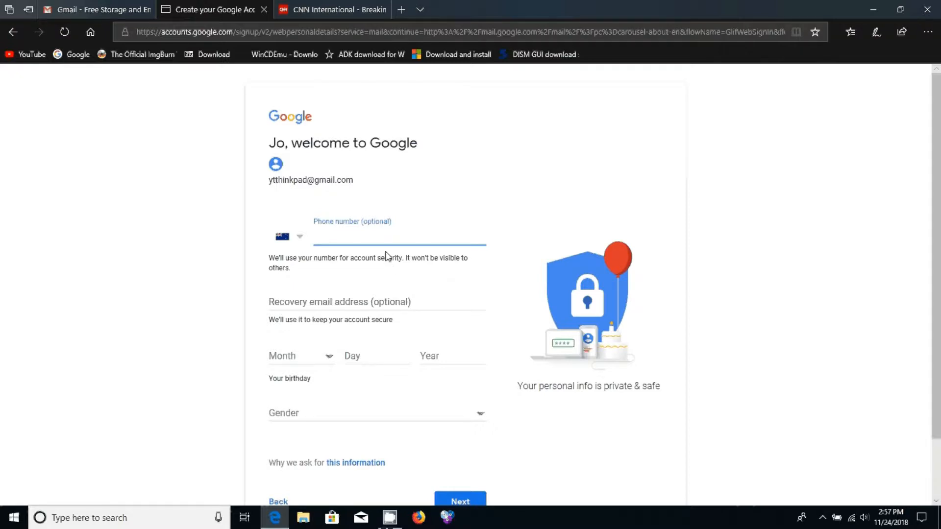
Enter the birthday as March 10, 1970.
left_click(310, 363)
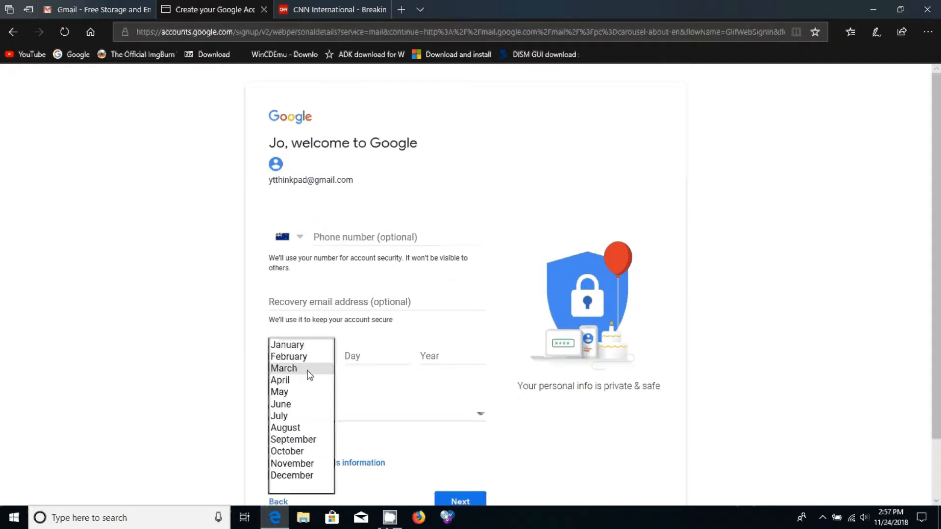
left_click(305, 370)
left_click(352, 360)
type("1")
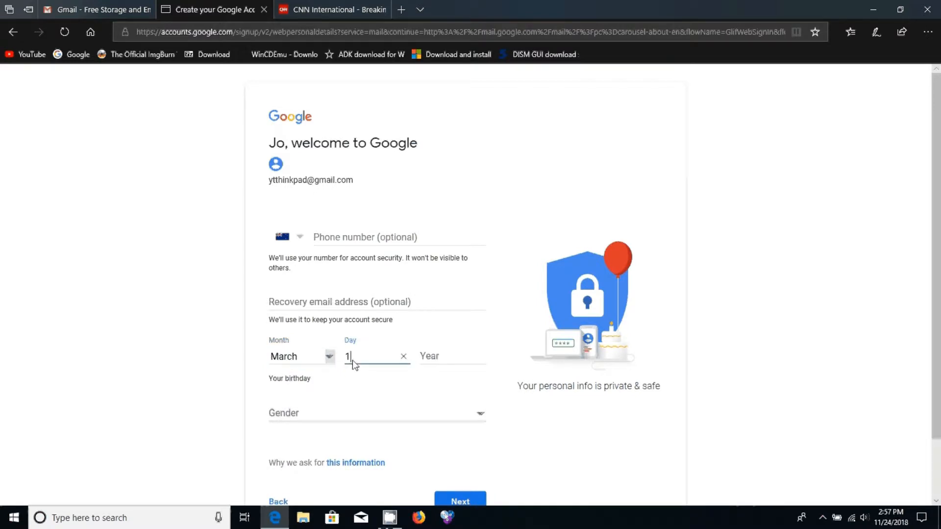
type("0")
left_click(468, 366)
type("1970")
Set gender to Rather not say and continue.
left_click(456, 420)
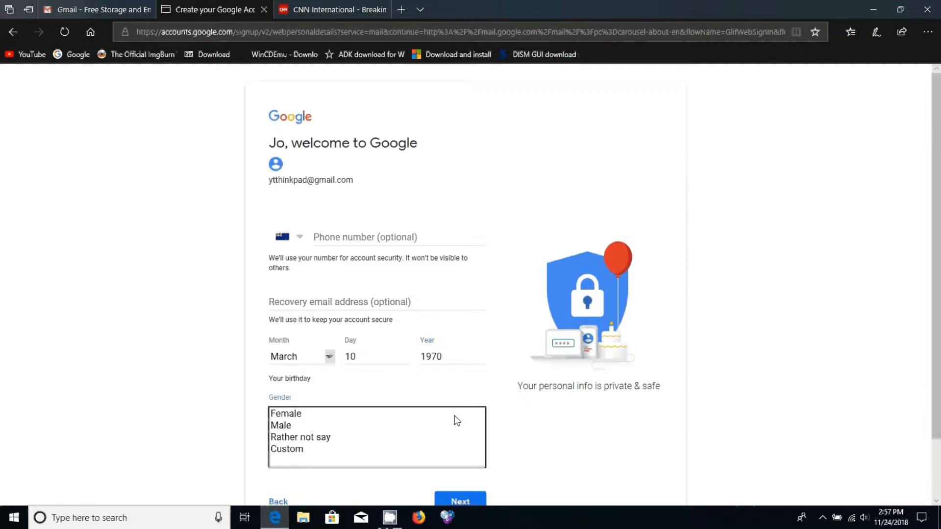
left_click(363, 440)
scroll(535, 431, "down", 1)
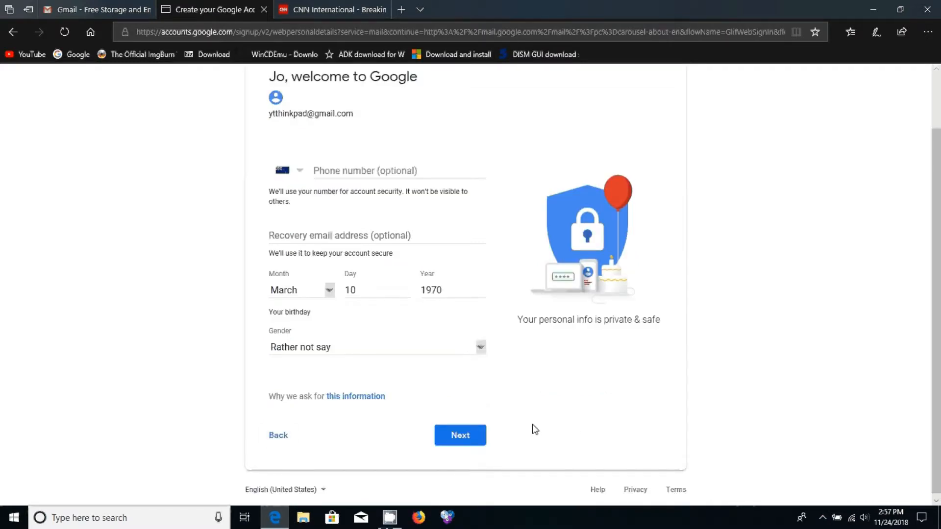
left_click(473, 435)
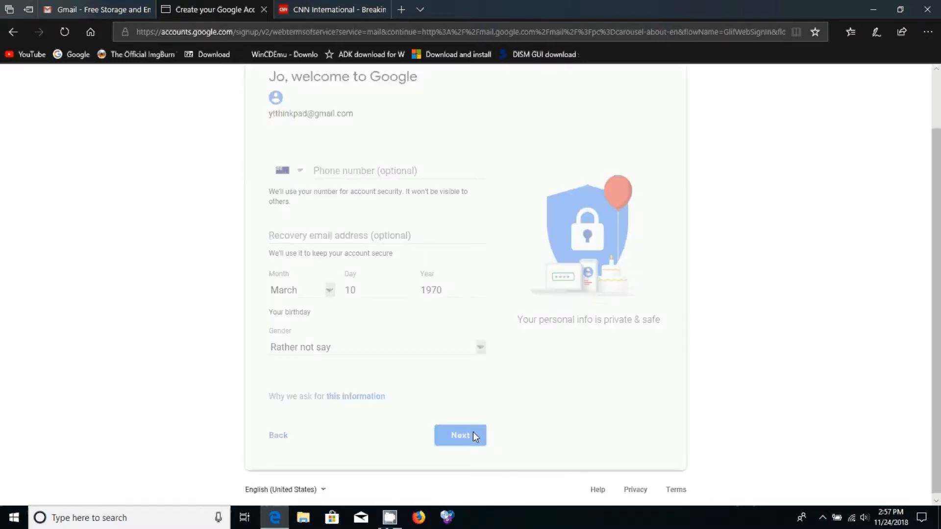
Accept the privacy terms, choose the Comfortable inbox view, and close the CNN tab.
left_click_drag(499, 267, 481, 436)
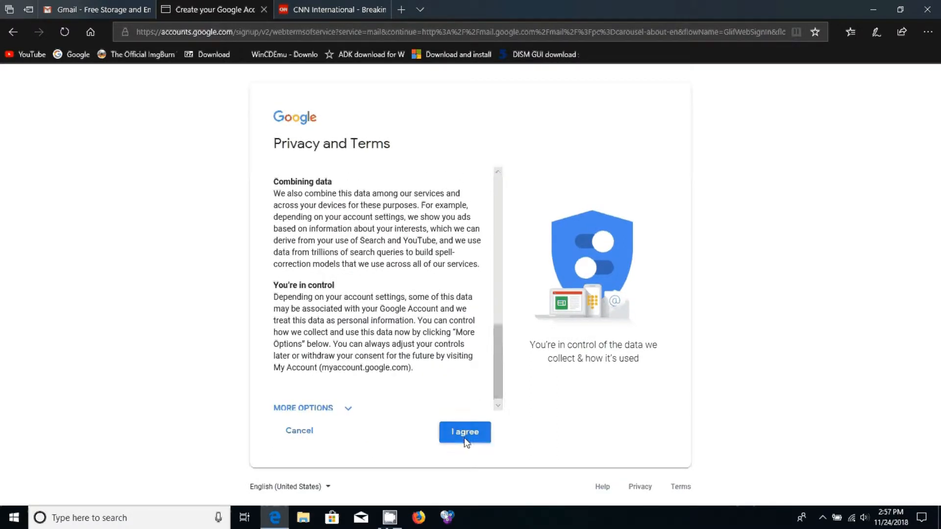
left_click(465, 438)
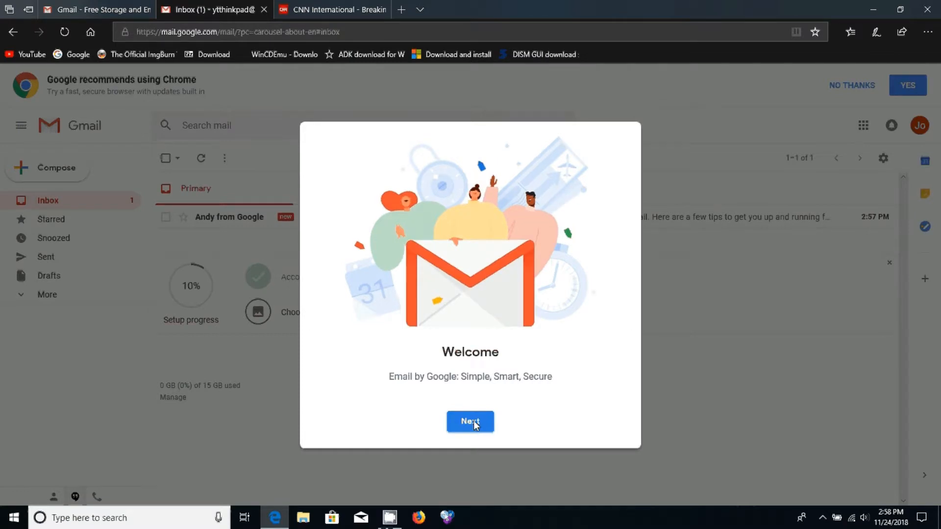
left_click(473, 423)
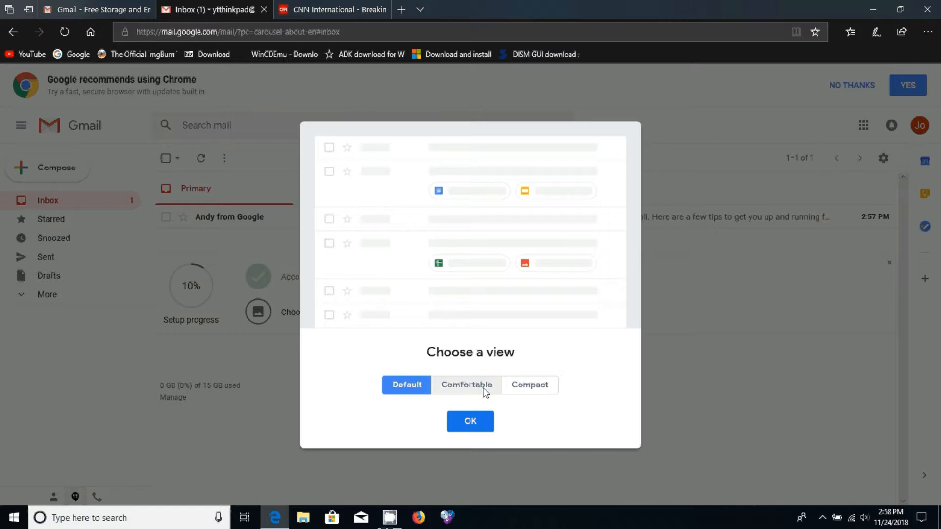
left_click(481, 392)
left_click(470, 422)
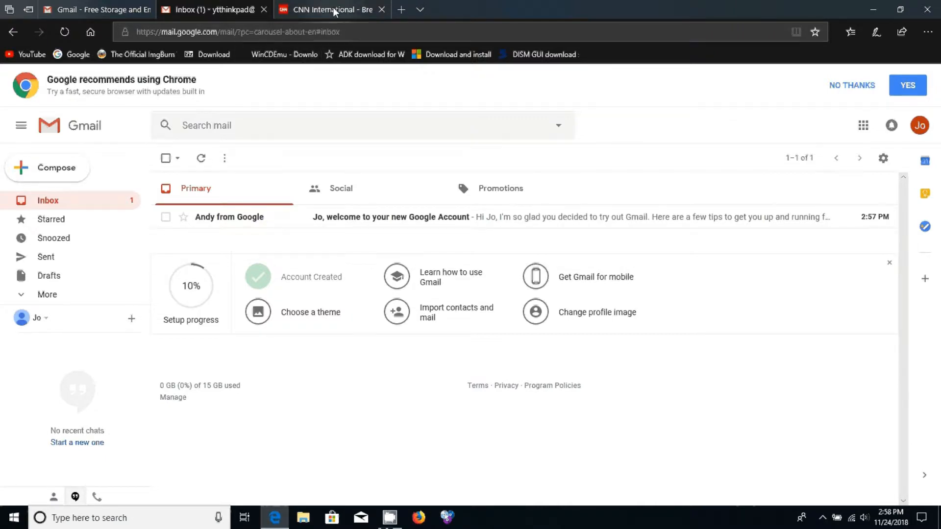
left_click(381, 10)
Go to Hotmail in a new tab and start a free Outlook account with the chosen username.
key("ctrl+t")
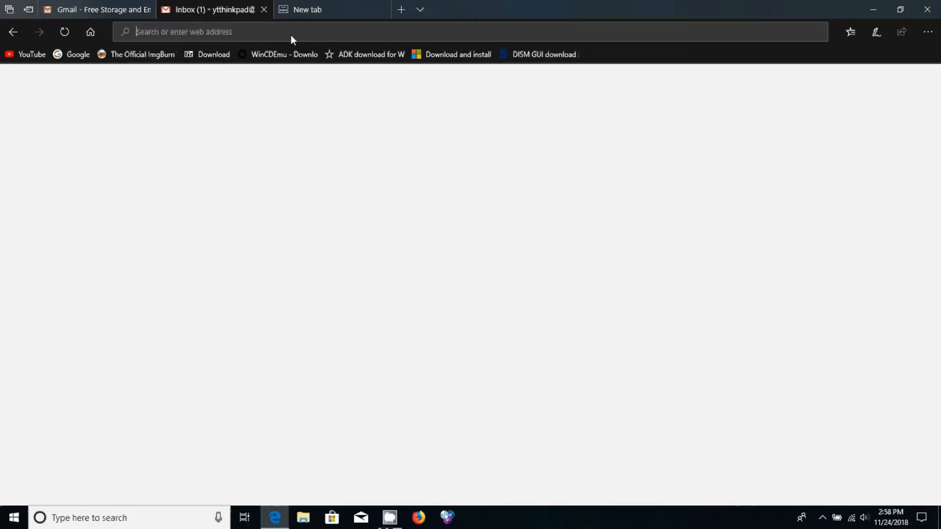
type("hotmail.com/")
key("Return")
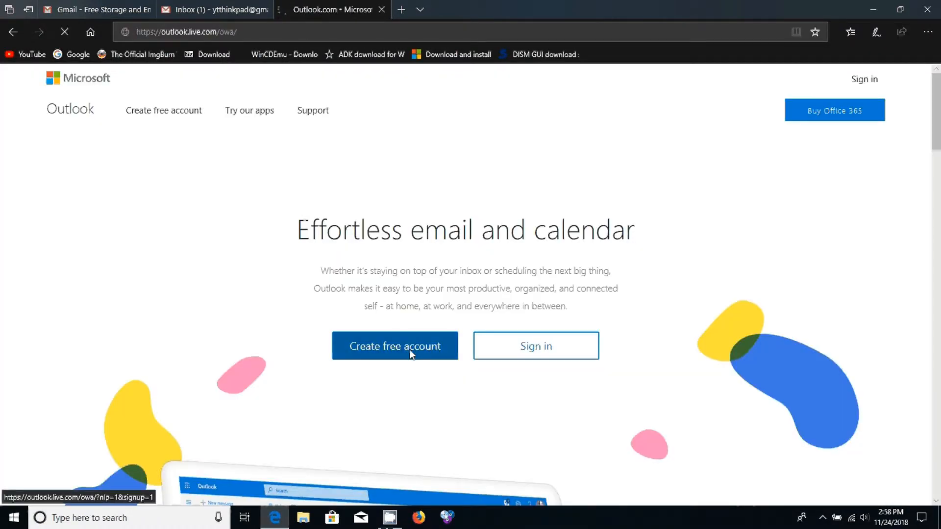
left_click(411, 352)
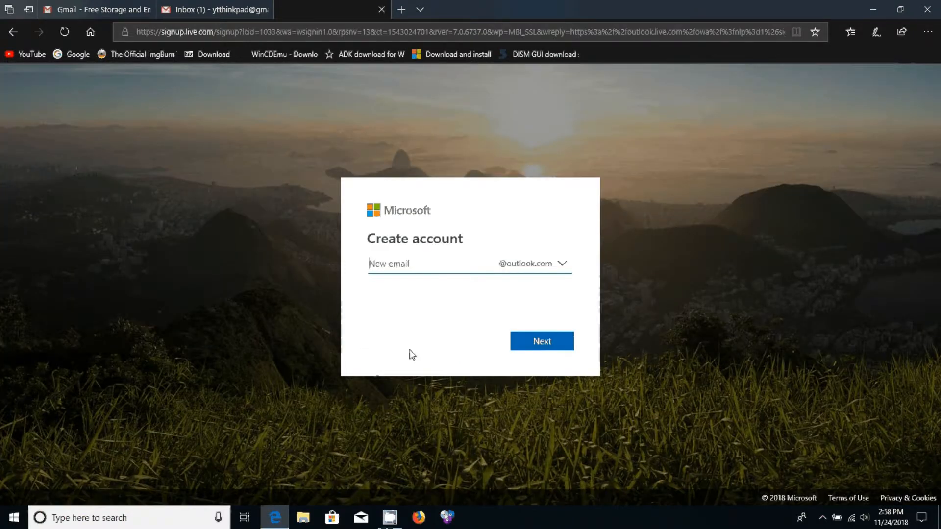
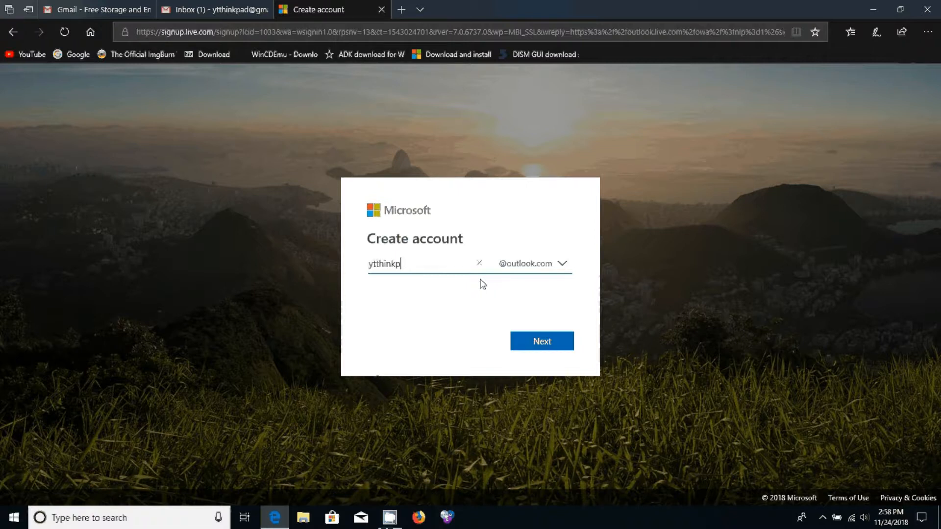
left_click(553, 343)
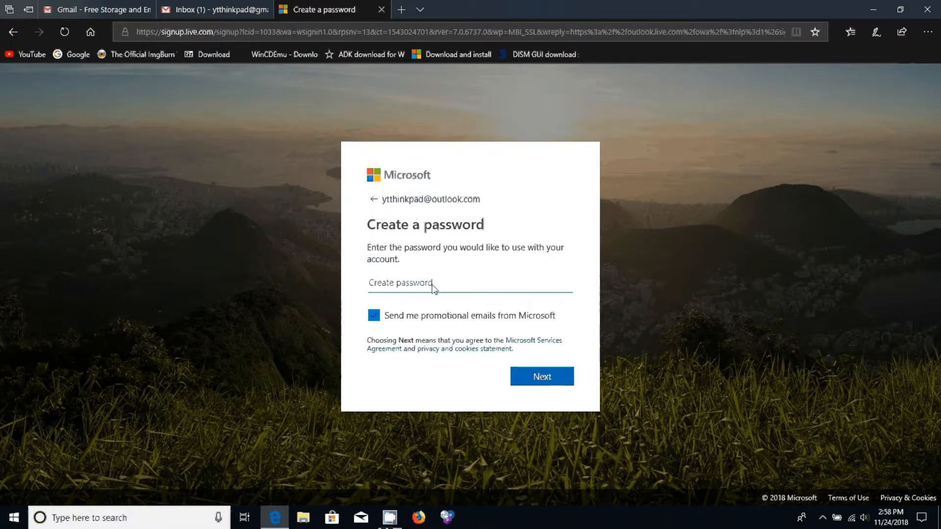
Enter a password, decline Microsoft promotional emails, and submit.
type("•••••••")
type("•")
left_click(400, 319)
left_click(541, 377)
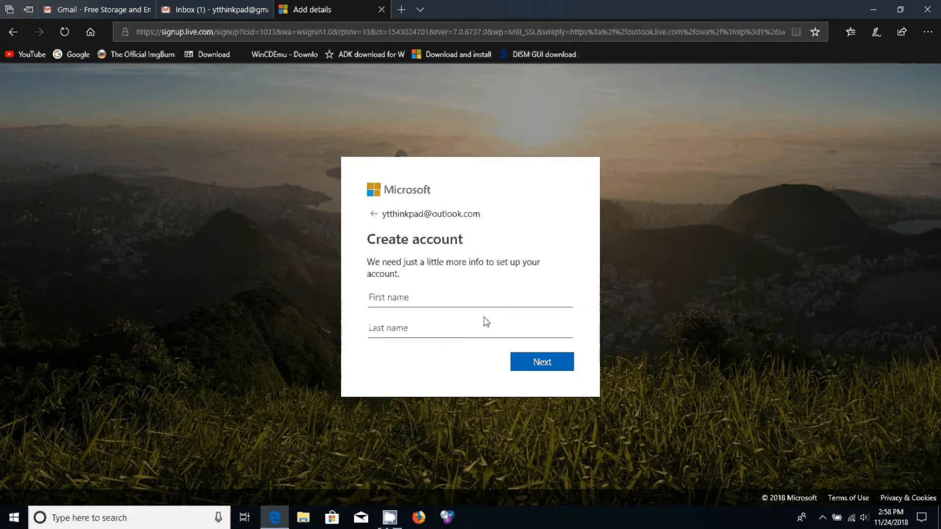
Enter the first and last name for the Outlook account.
key("Tab")
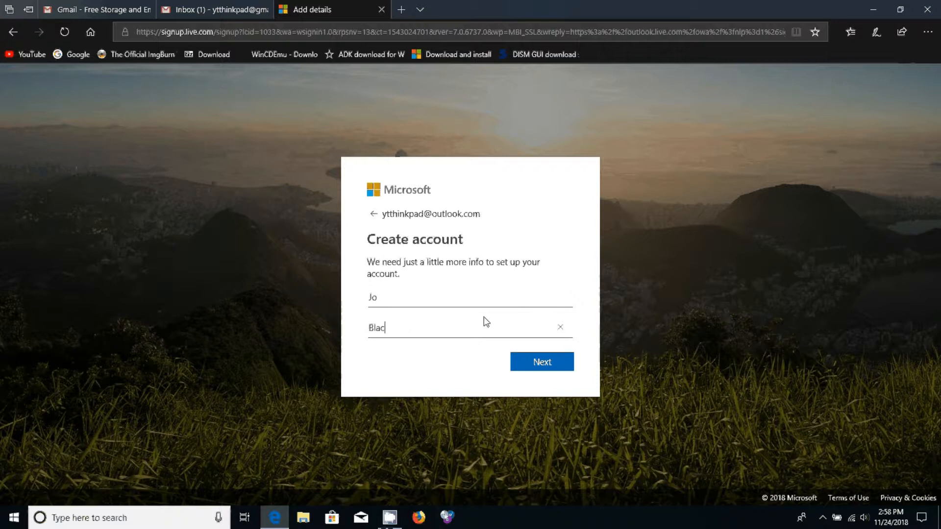
left_click(557, 368)
Choose New Zealand as the country and pick the birth day and year.
left_click(514, 300)
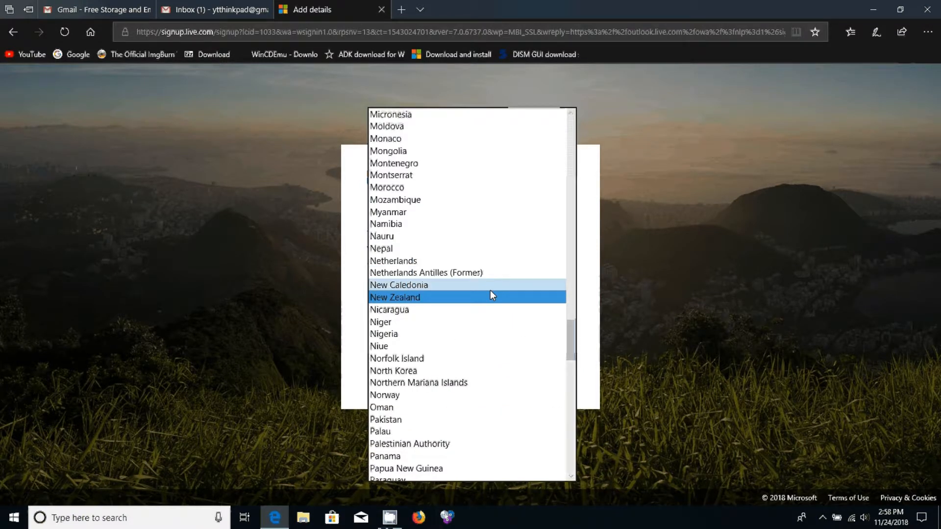
left_click(490, 292)
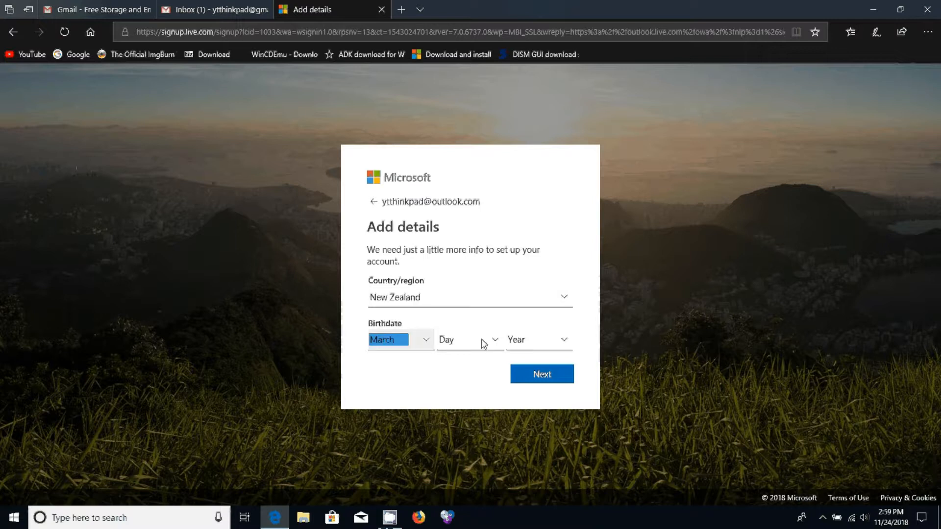
left_click(483, 344)
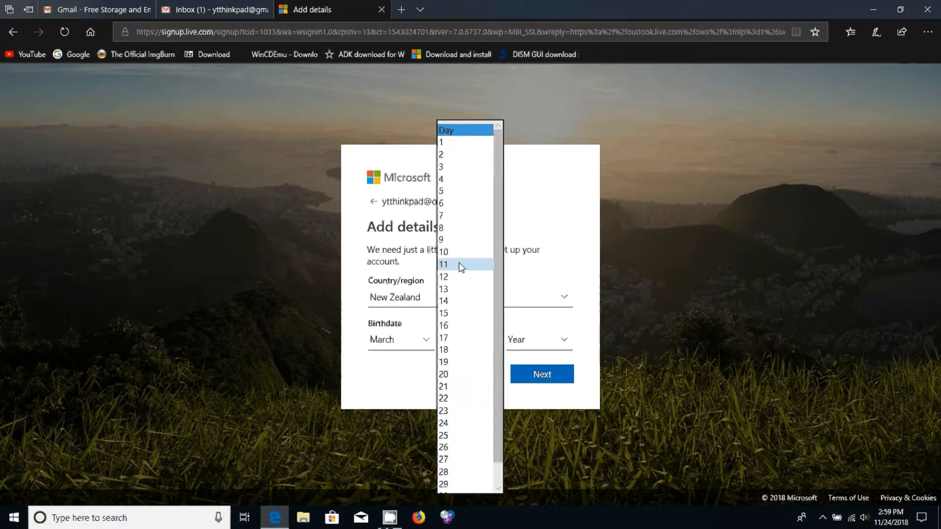
left_click(456, 252)
left_click(536, 343)
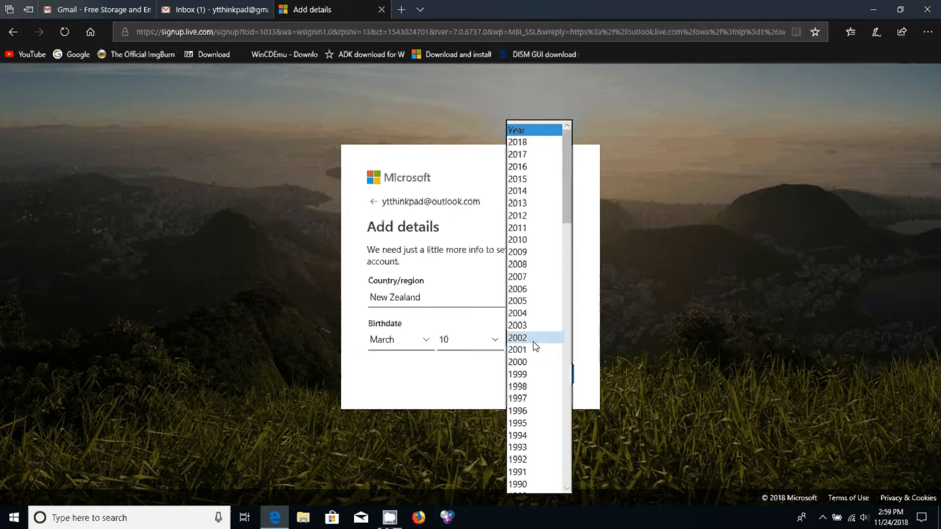
left_click_drag(567, 209, 567, 285)
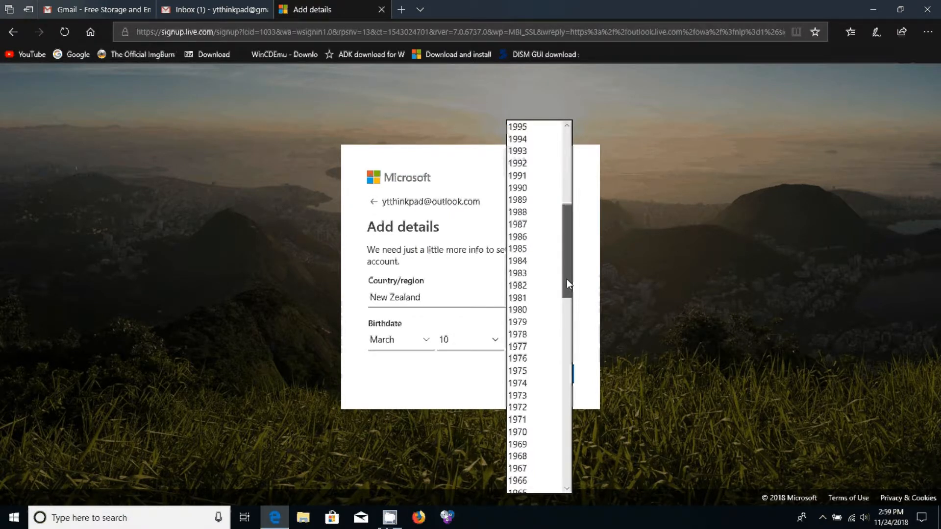
left_click(540, 433)
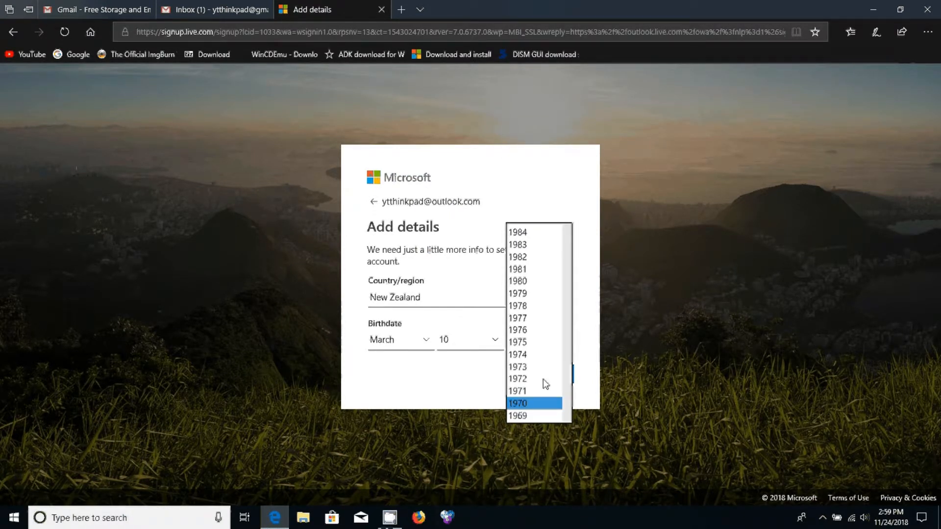
left_click(543, 379)
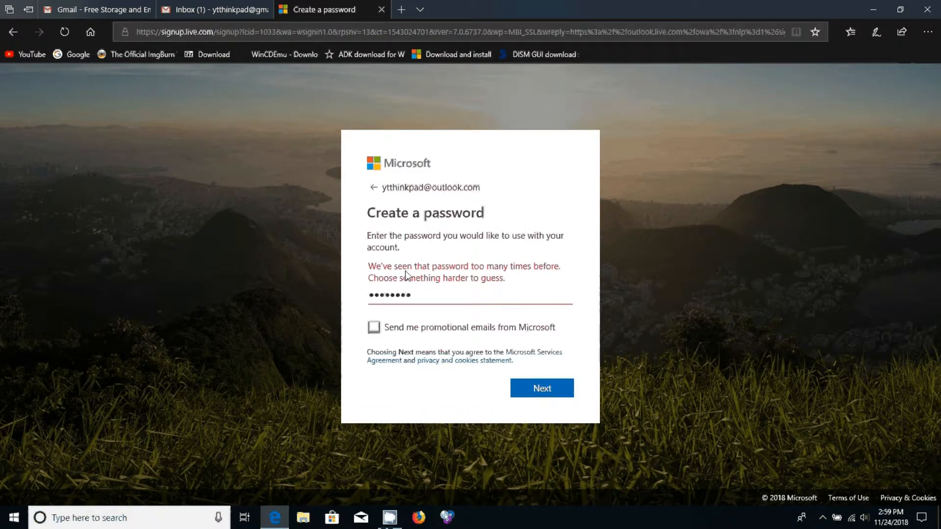
Replace the rejected password with a stronger ten-character one.
left_click_drag(417, 295, 315, 305)
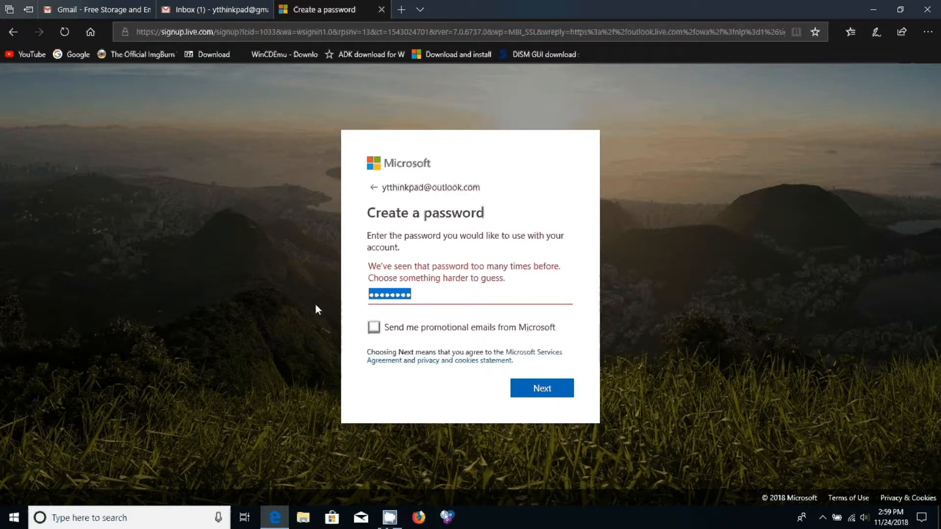
type("•••••")
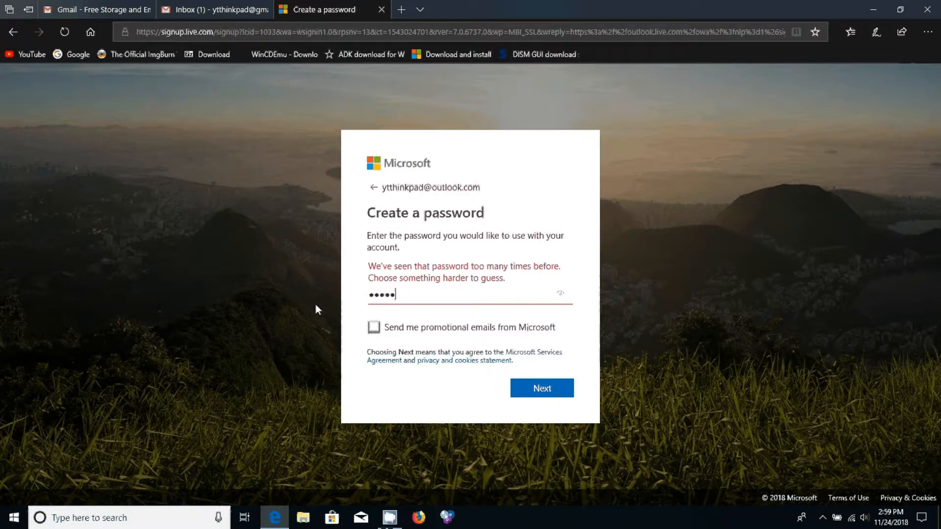
type("•••")
left_click(536, 388)
left_click_drag(420, 300, 363, 300)
type("••••••••••")
left_click(559, 389)
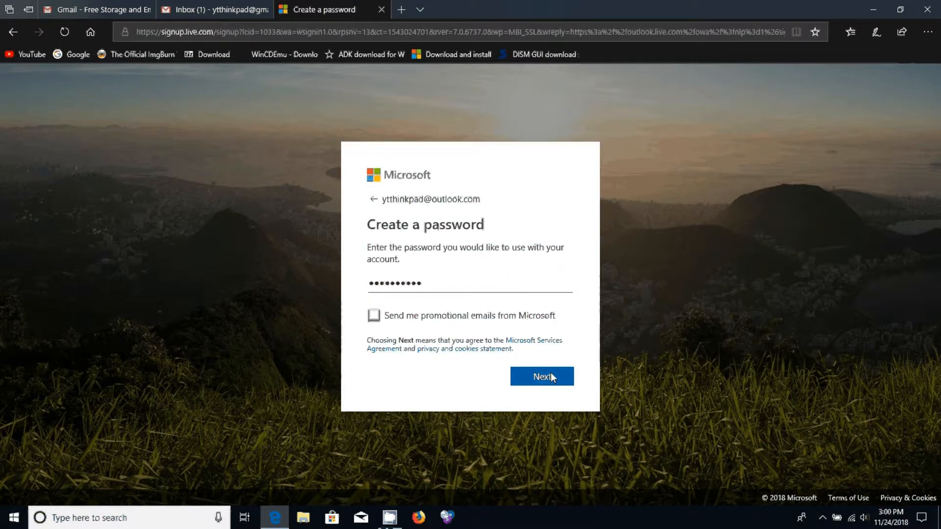
Resubmit the password and details, then enter the first security-check characters.
left_click(552, 377)
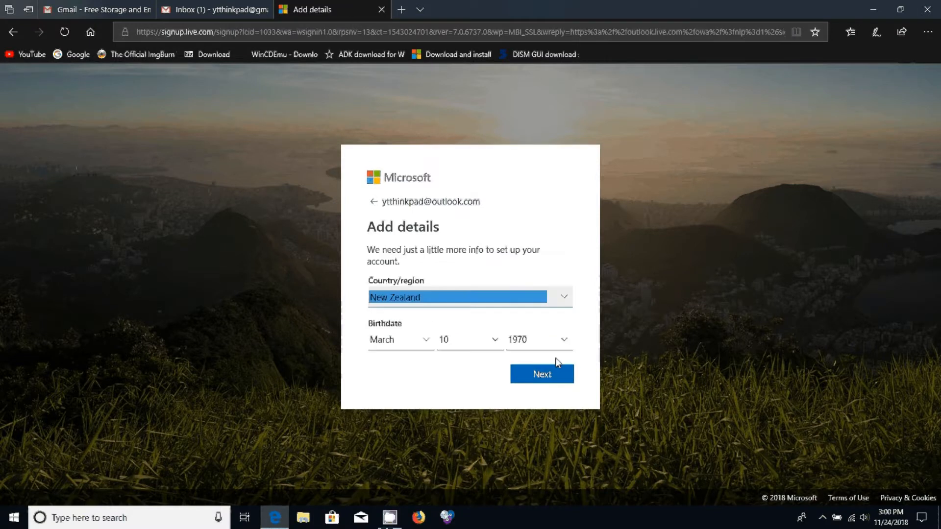
left_click(554, 370)
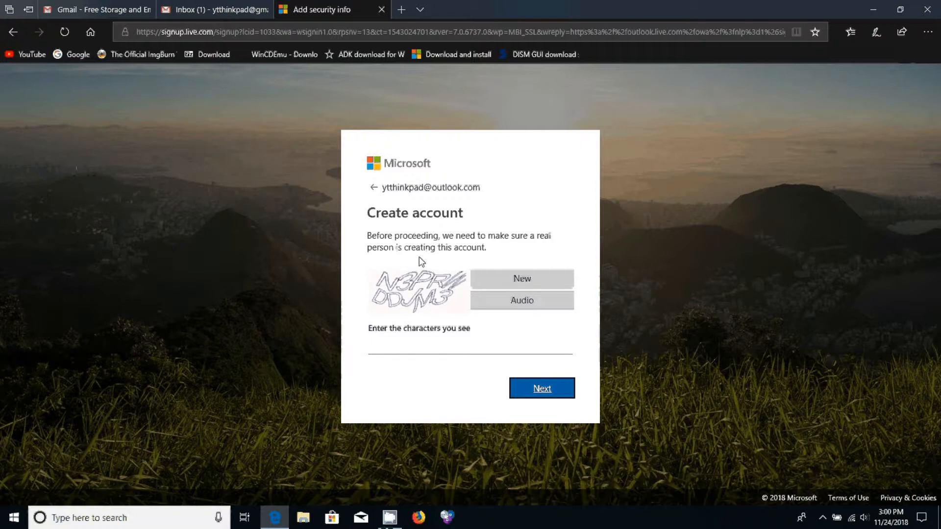
left_click(463, 337)
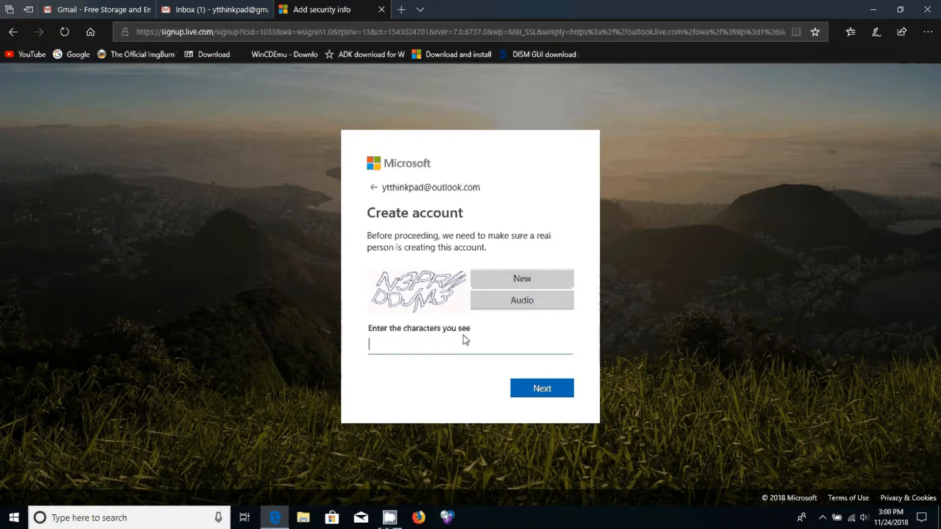
type("N3PRW DDJM3")
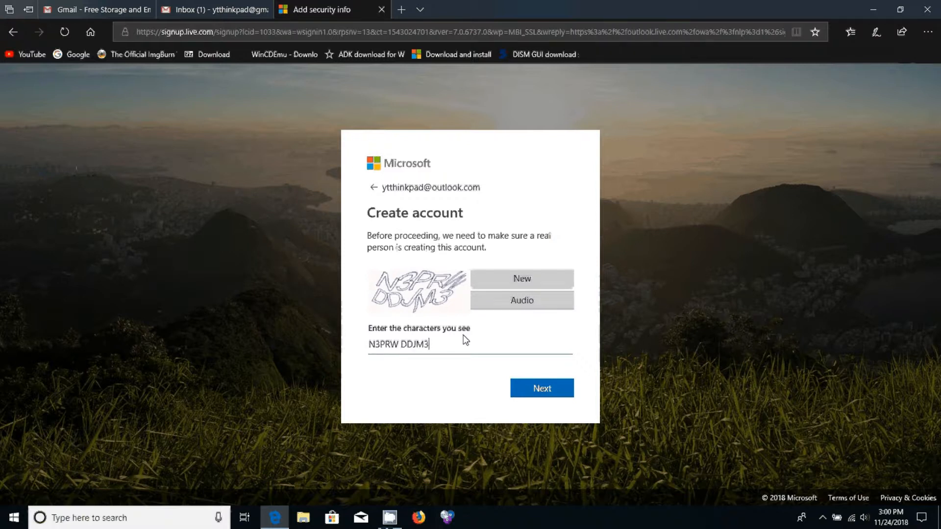
left_click(525, 390)
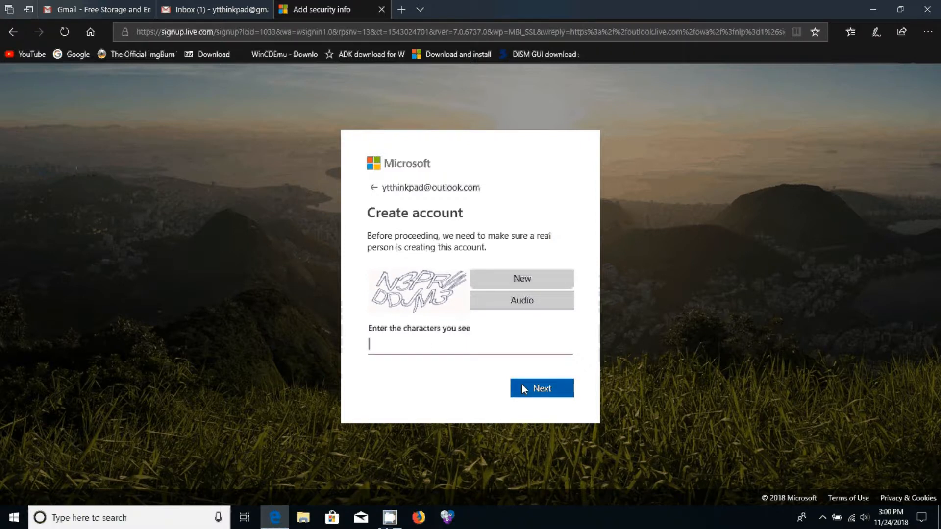
Retry the security check with the new captcha characters and submit it.
type("M")
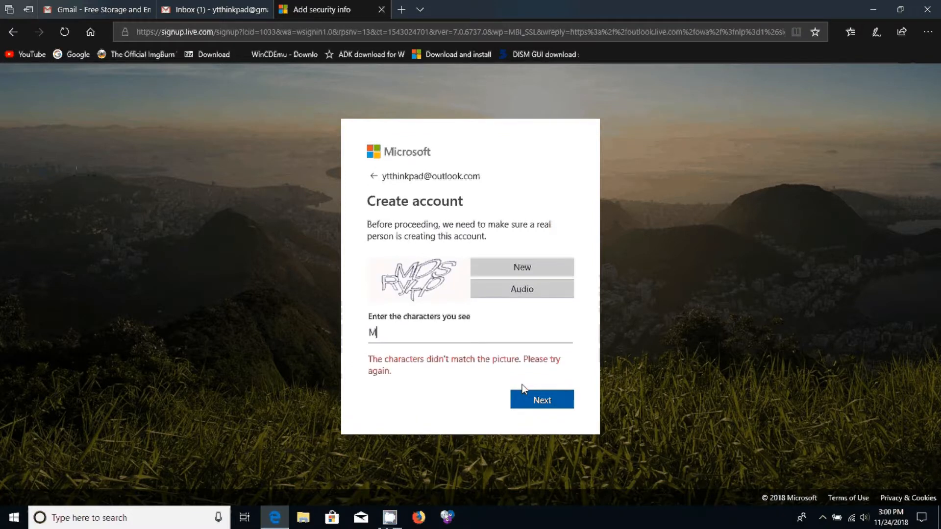
type("DSRykP")
left_click(529, 401)
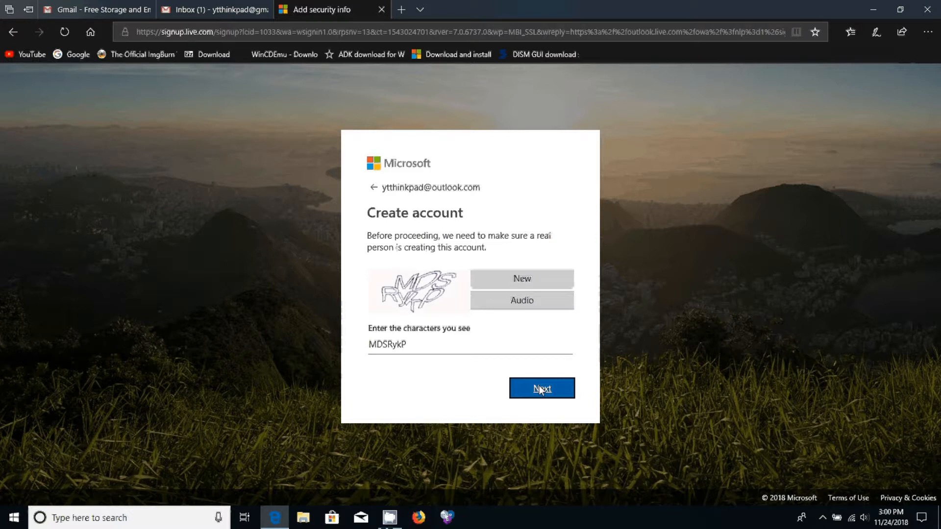
left_click(539, 387)
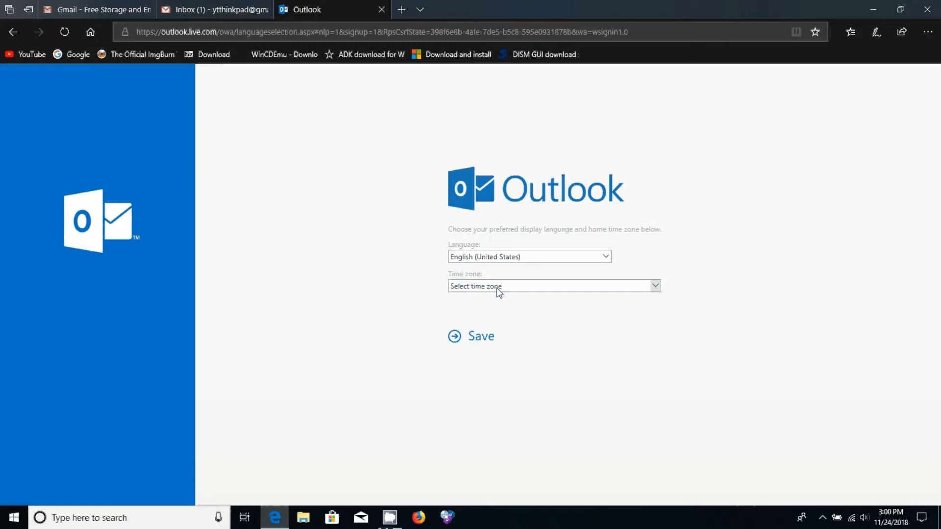
Keep English (United States), set time zone to (UTC+12:00) Auckland, Wellington, and save.
left_click(545, 259)
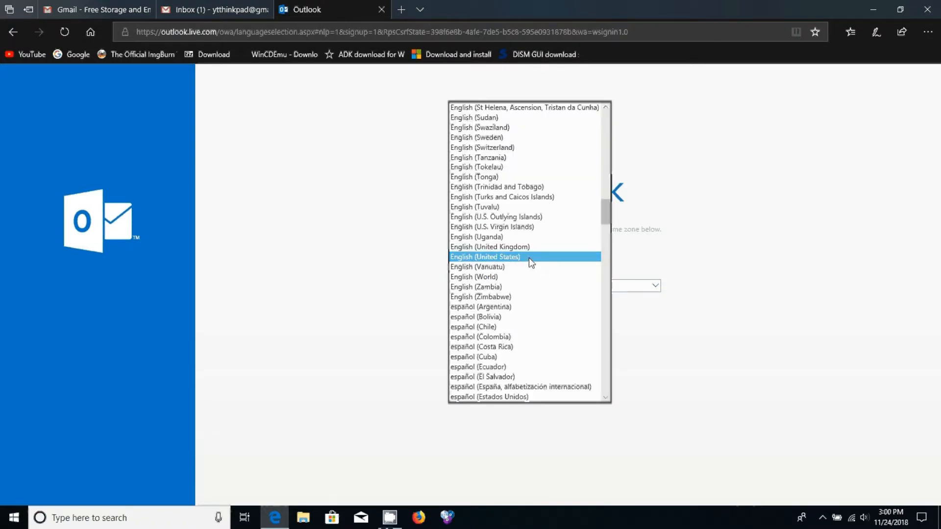
left_click(528, 257)
left_click(521, 286)
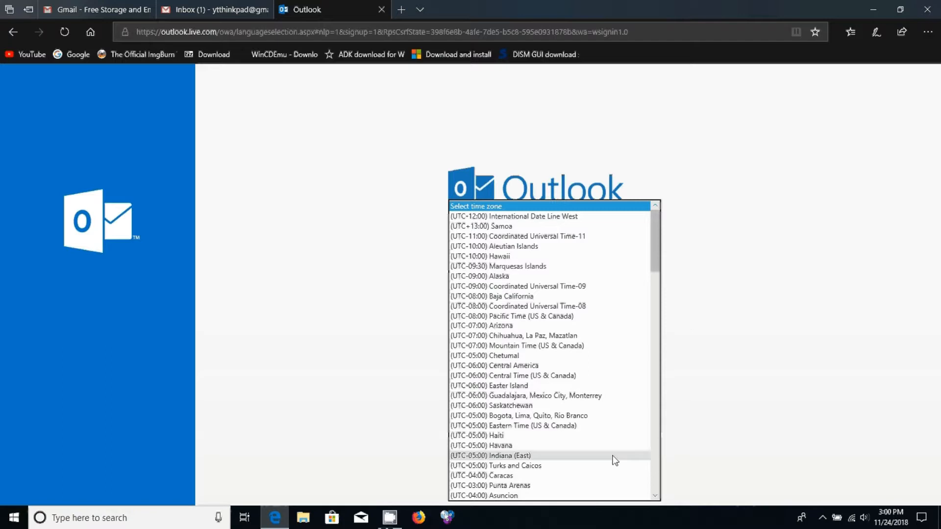
scroll(615, 460, "down", 12)
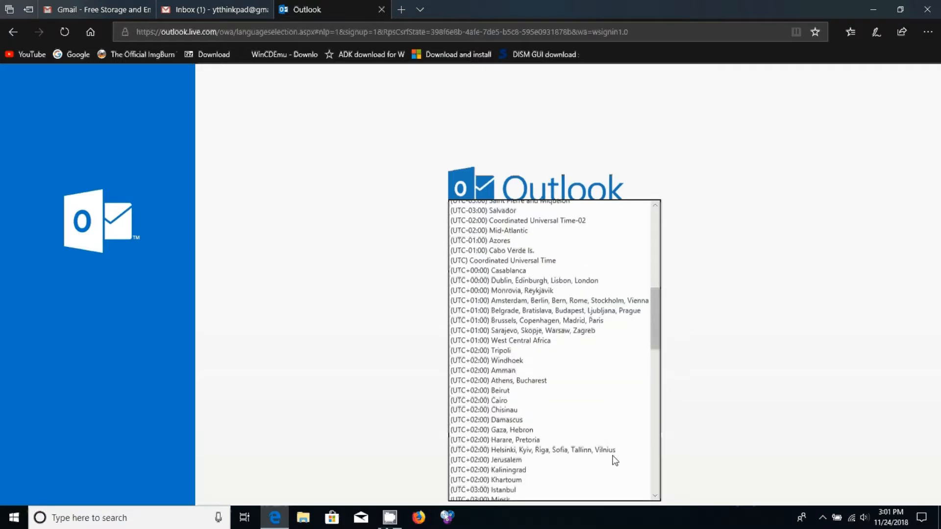
scroll(615, 460, "down", 6)
left_click_drag(655, 372, 659, 495)
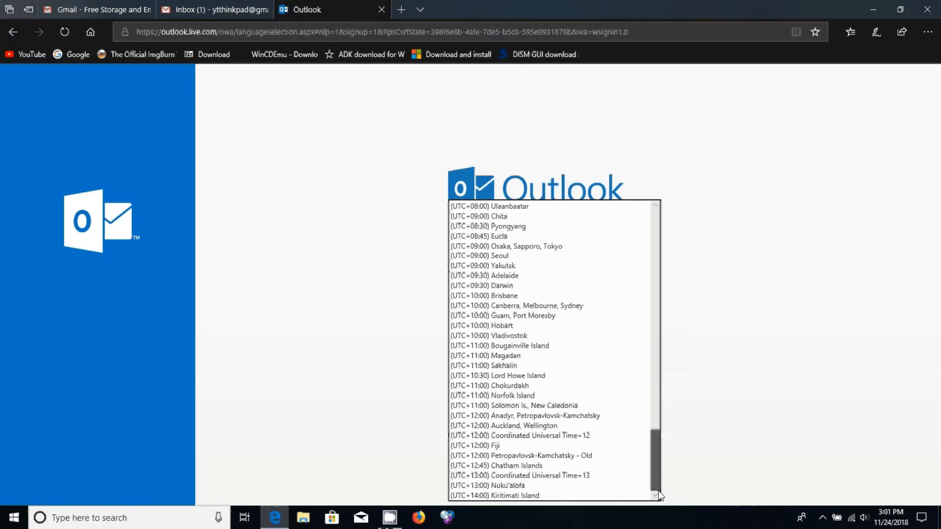
left_click(490, 426)
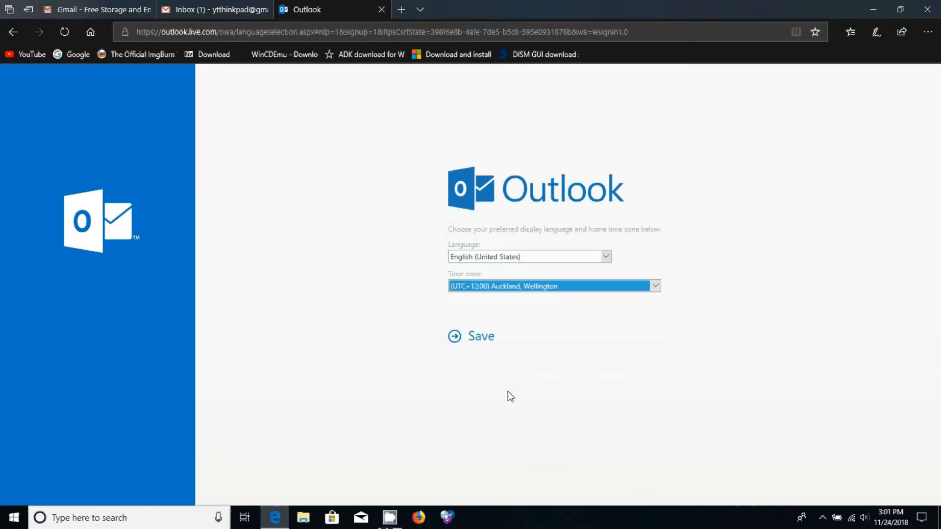
left_click(489, 339)
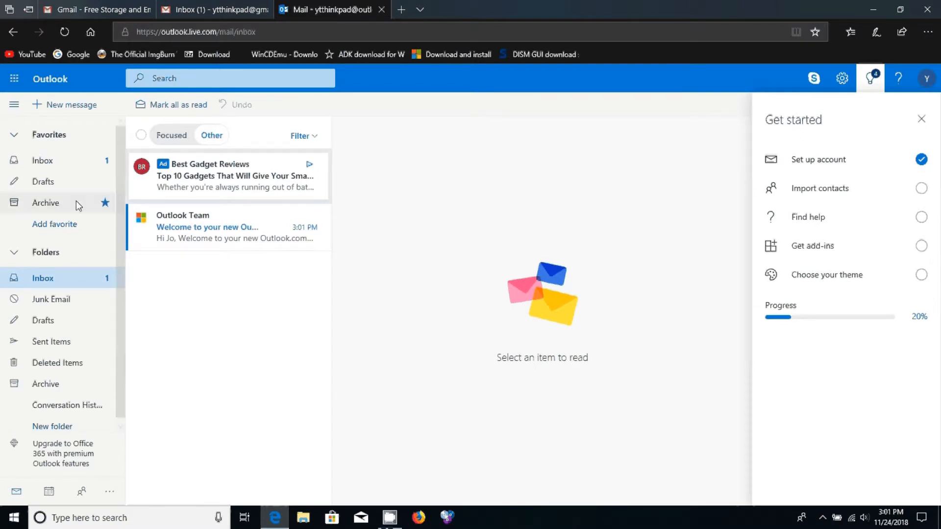
Send an email with subject 'Test Mail' and body 'thanks.' to the new Gmail address.
left_click(37, 107)
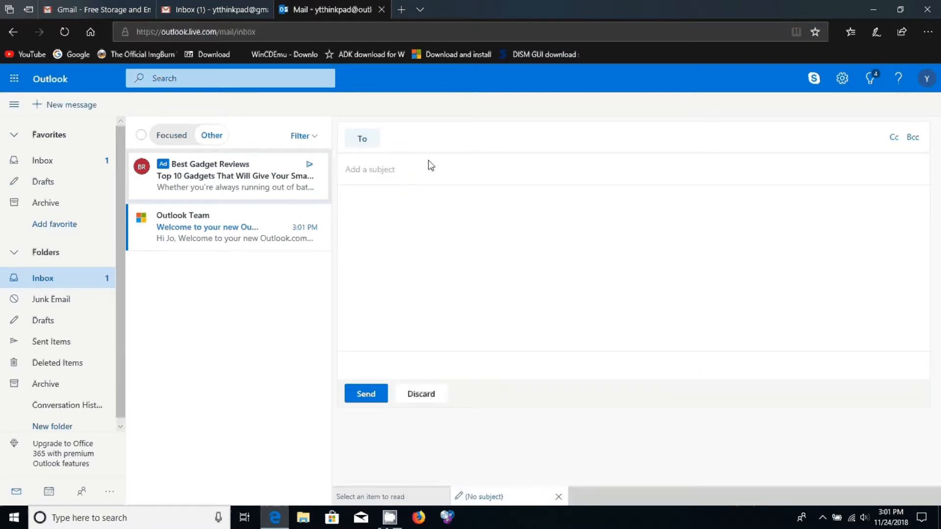
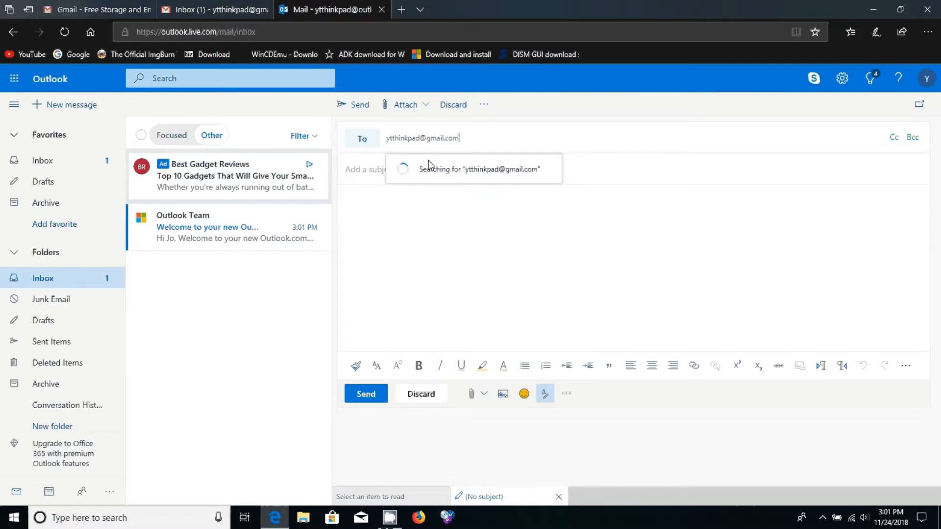
key("Return")
key("Tab")
left_click(417, 172)
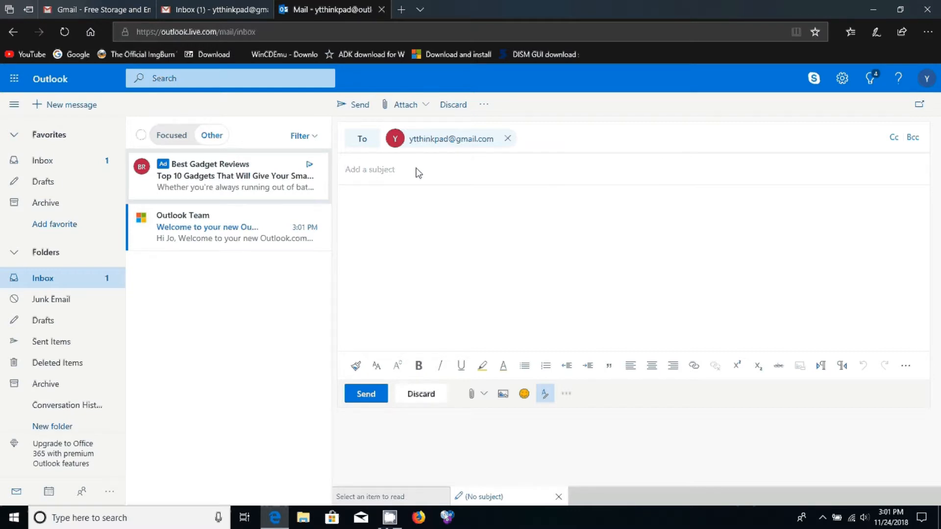
type("T")
key("BackSpace")
type("Test Mail")
key("Tab")
type("thanks")
type(".")
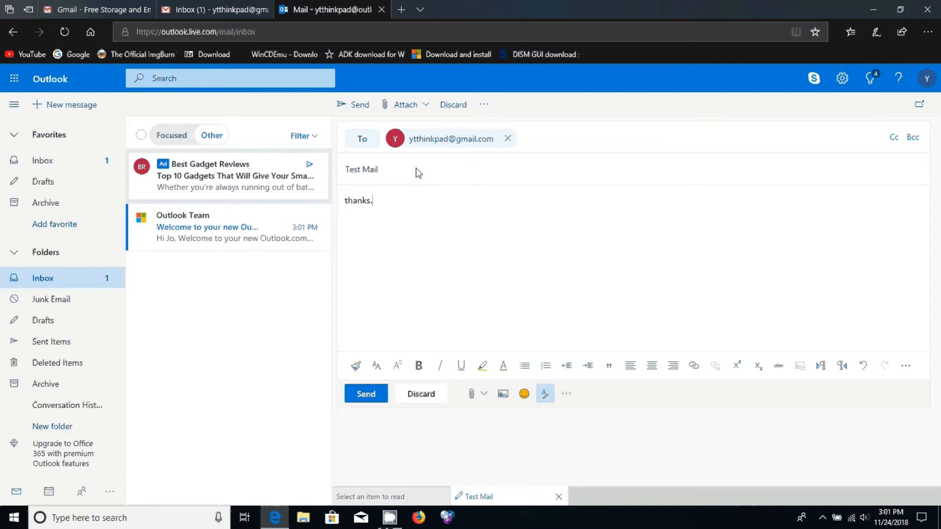
left_click(378, 396)
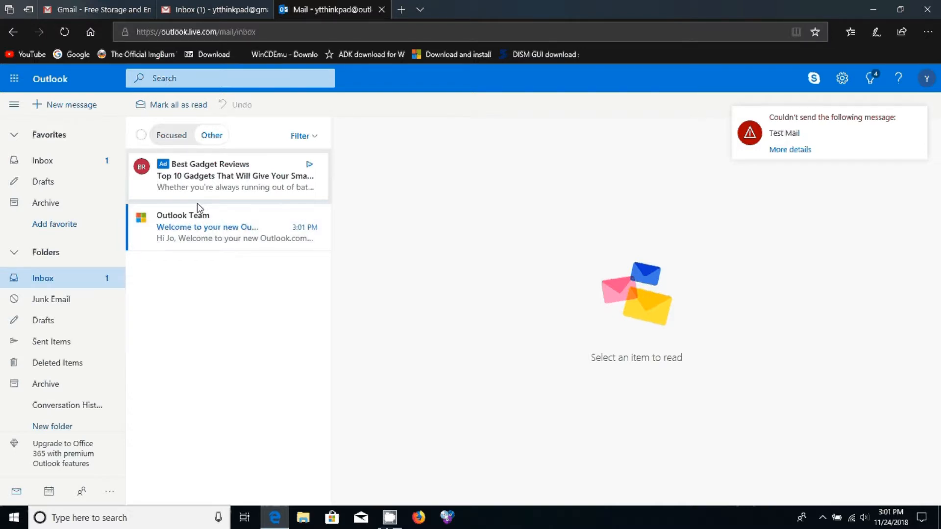
Reopen the unsent Test Mail draft and change its subject to 'what are you doing'.
left_click(798, 150)
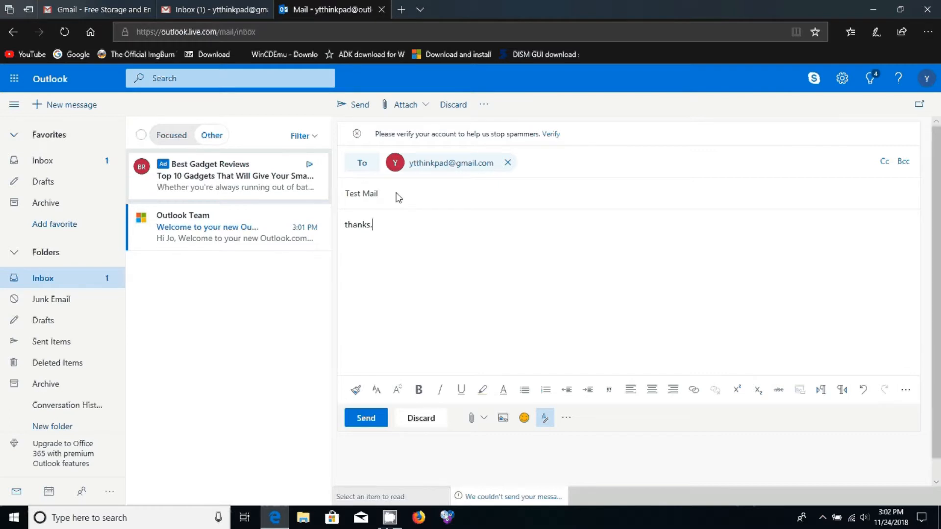
left_click(449, 184)
key("BackSpace")
key("BackSpace")
key("BackSpace")
key("BackSpace")
key("BackSpace")
key("BackSpace")
key("BackSpace")
key("BackSpace")
key("BackSpace")
type("what are you doing")
Add the body line 'Hi this is testing email', try sending, and open account verification.
key("Return")
key("Up")
type("Hi ")
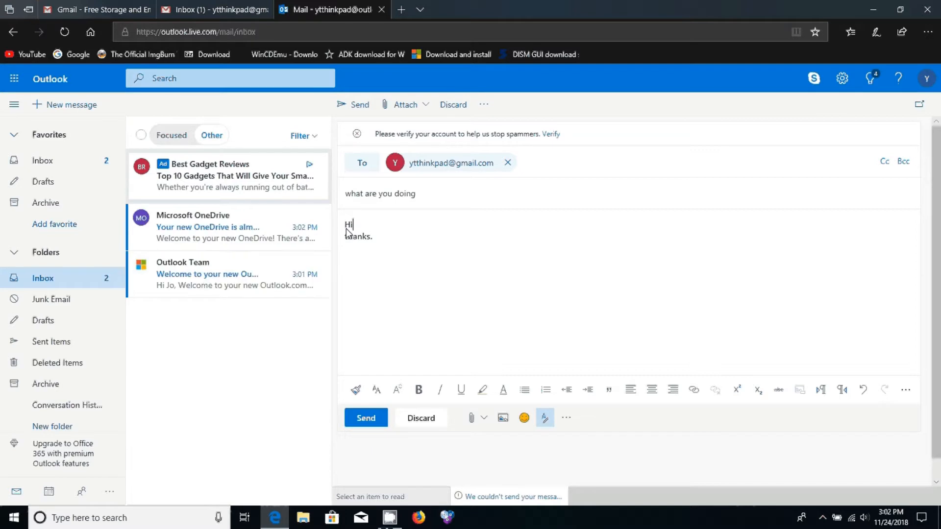
type("this is testi")
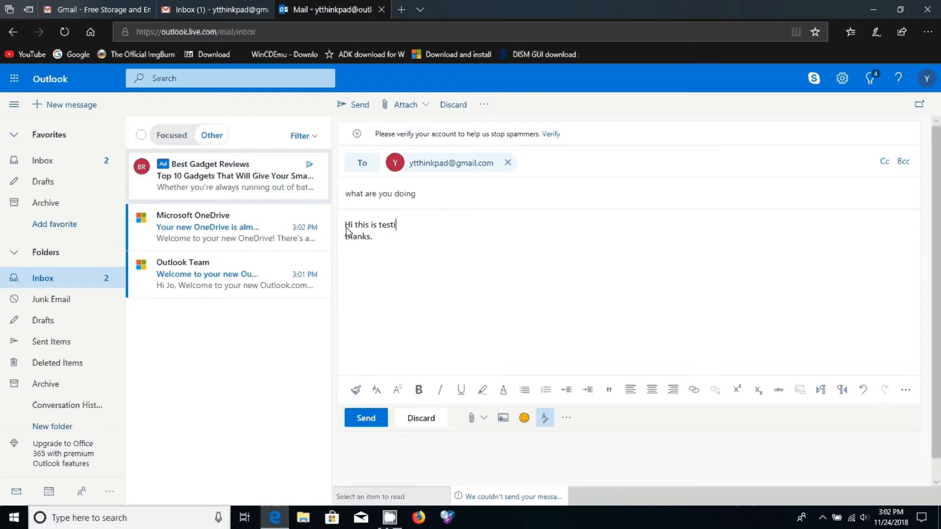
type("ng email")
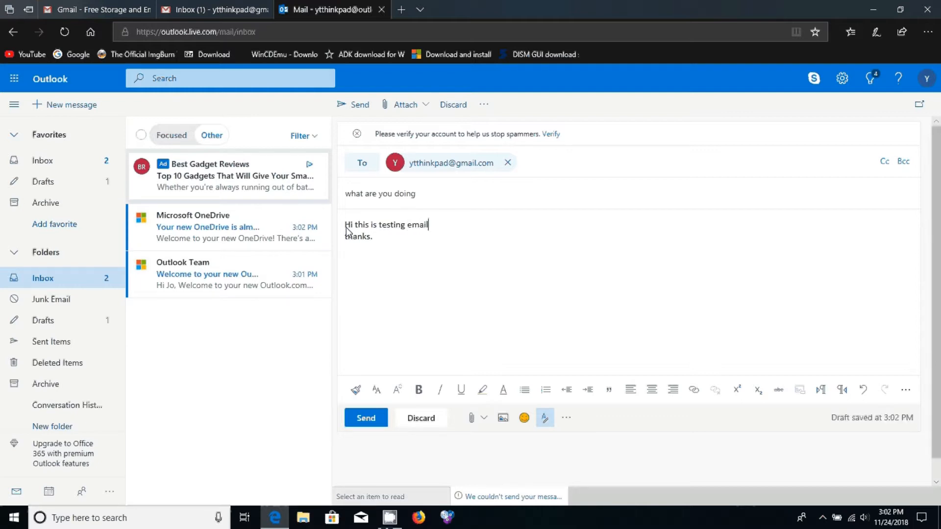
left_click(367, 425)
left_click(553, 134)
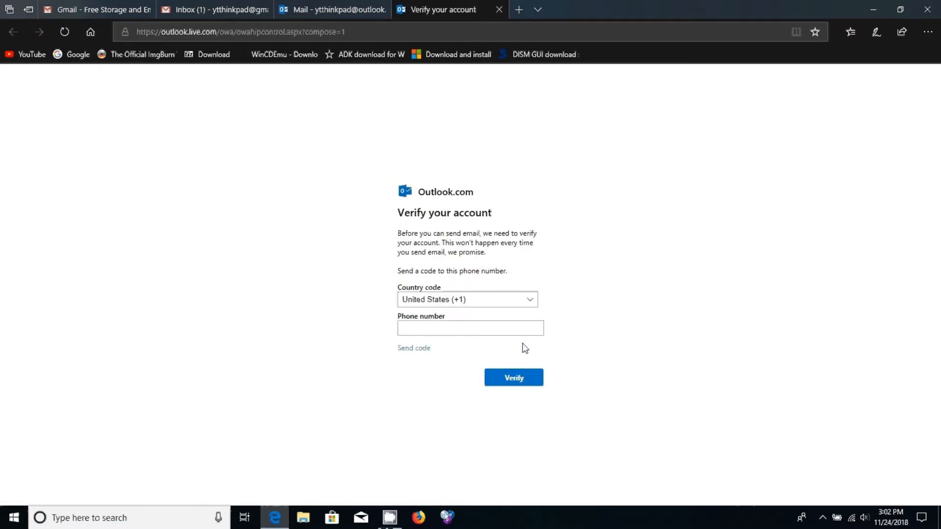
Choose the phone number's country code and request a verification code by text.
left_click(529, 301)
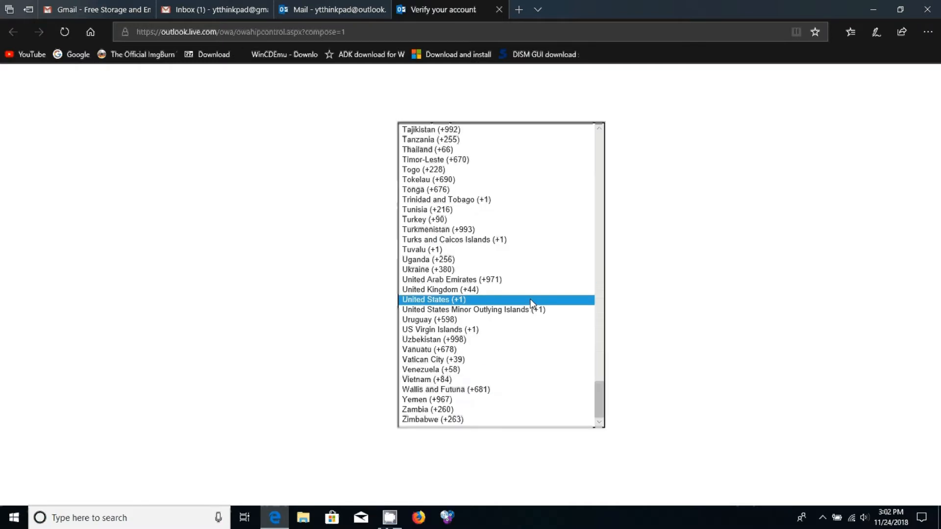
left_click_drag(594, 411, 593, 330)
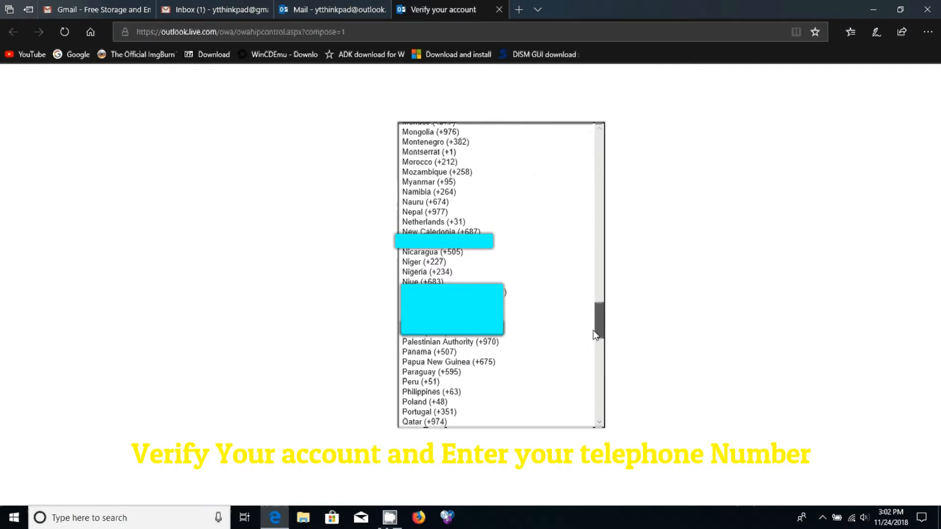
left_click(514, 243)
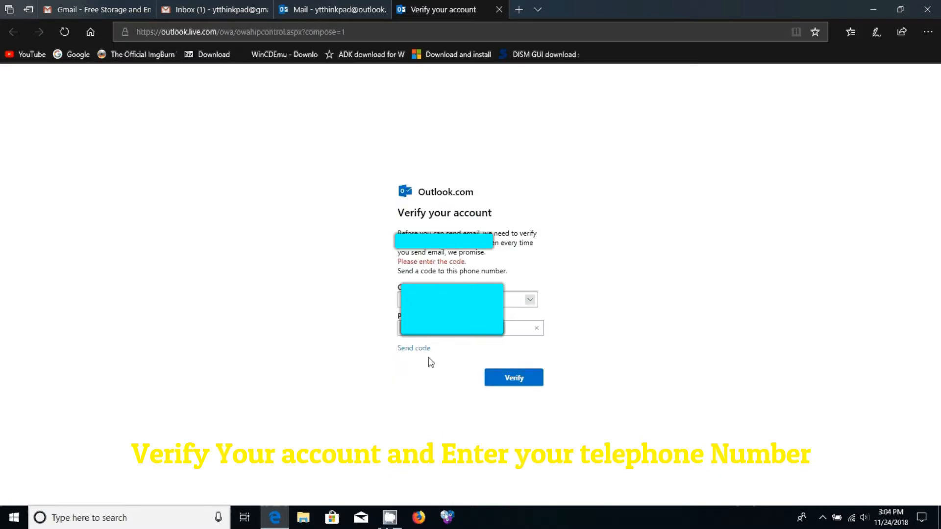
left_click(422, 349)
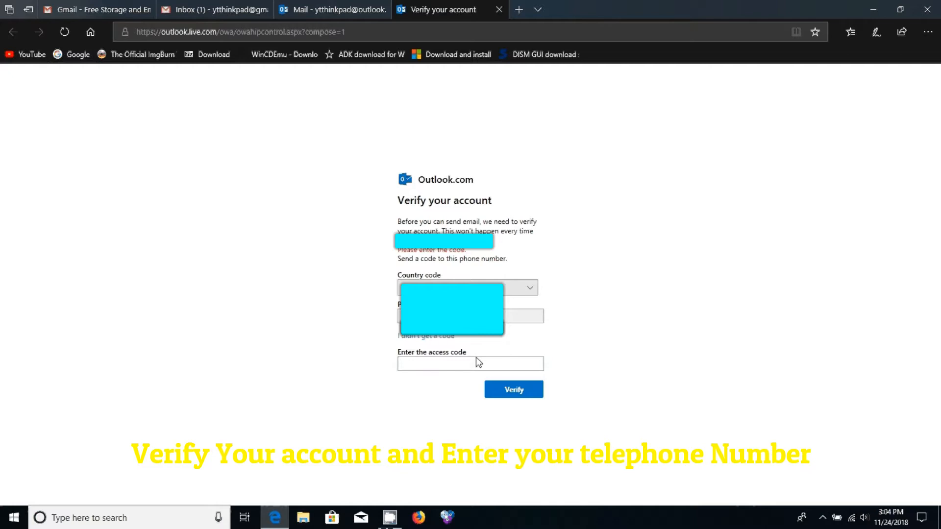
Enter the received access code to verify the account, then send the 'what are you doing' email.
left_click(525, 392)
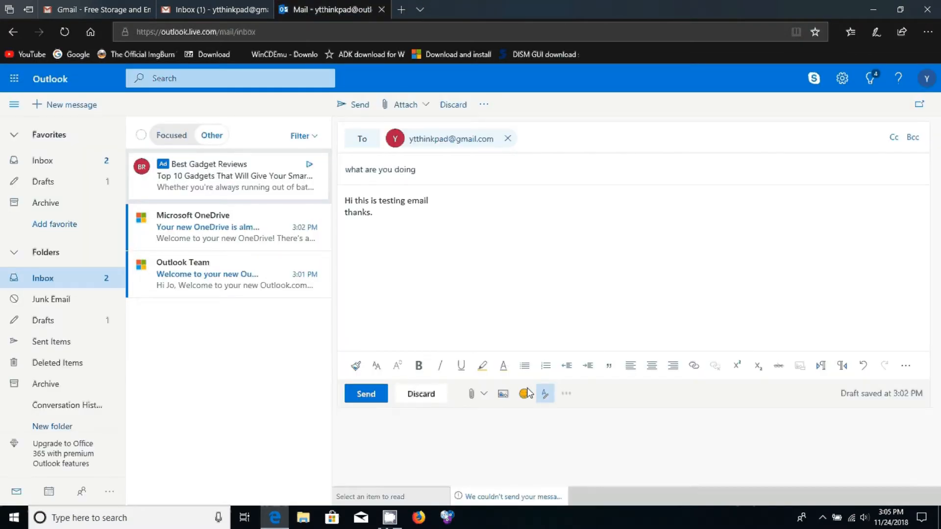
left_click(373, 395)
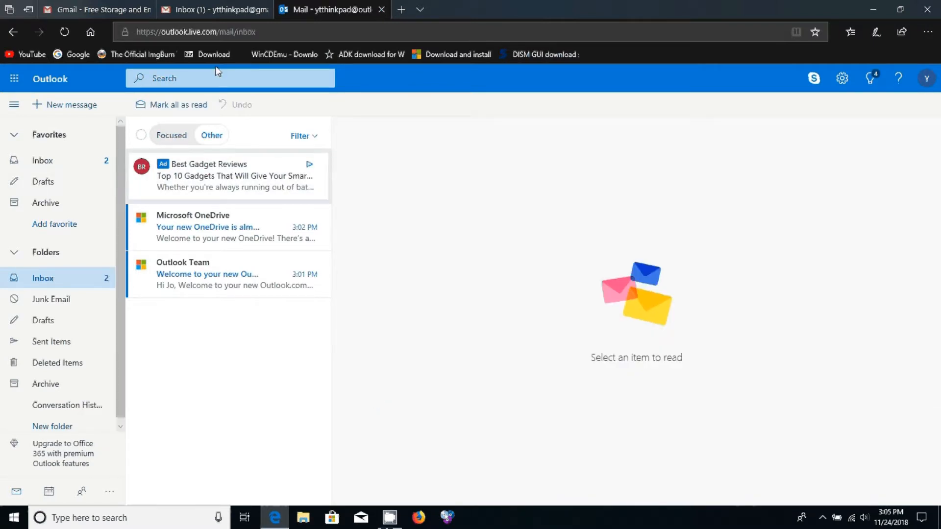
Reply 'Received, thanks.' to the 'what are you doing' email in Gmail, then show the Outlook inbox.
left_click(214, 13)
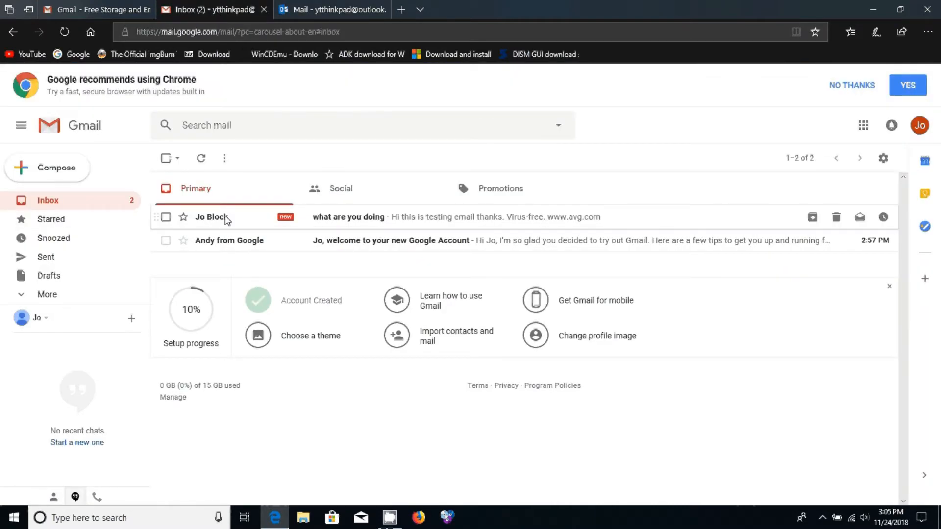
left_click(226, 218)
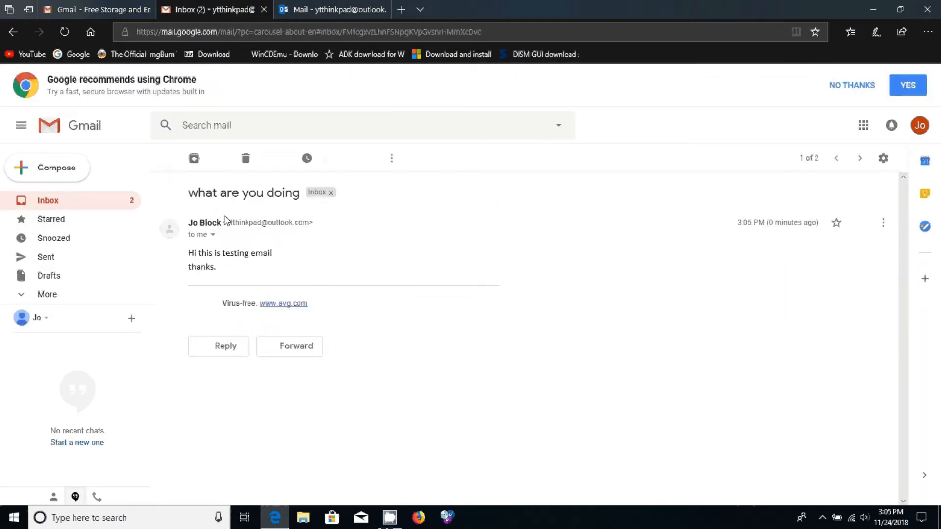
left_click(228, 348)
type("Received, thanks.")
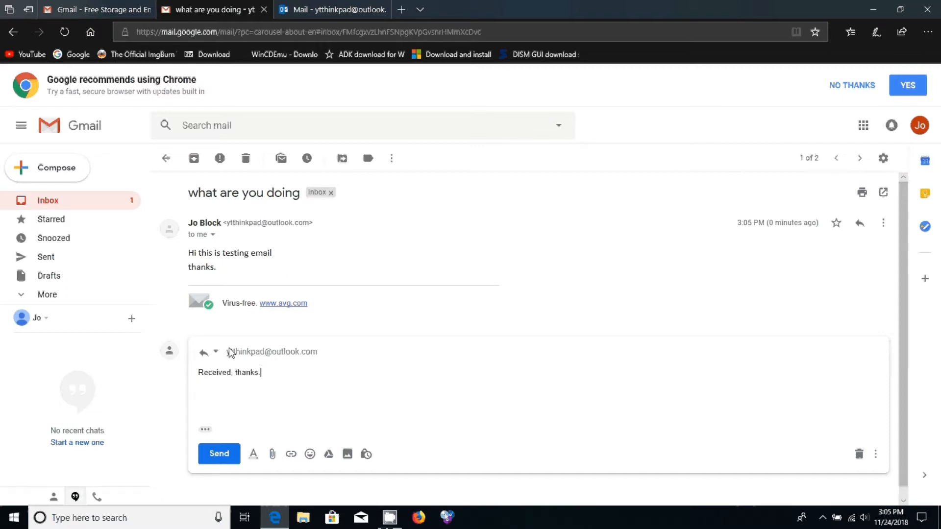
left_click(229, 454)
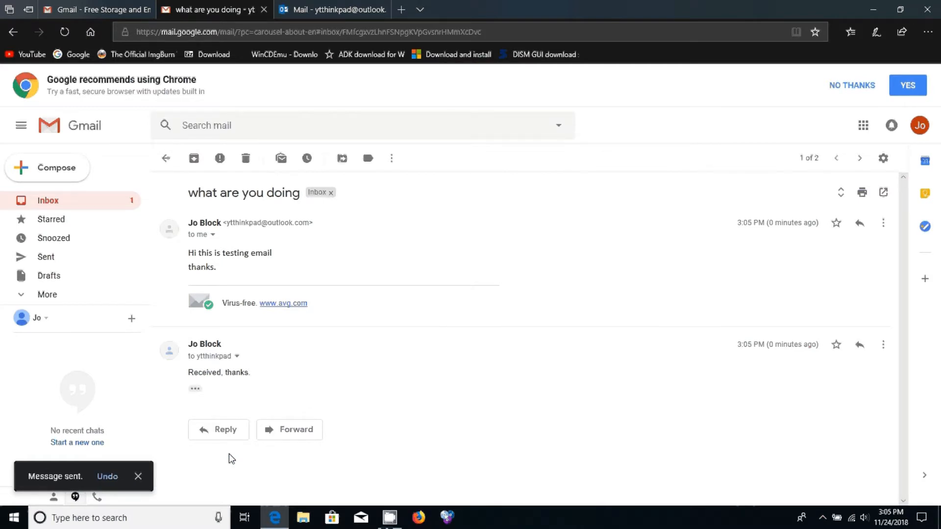
left_click(320, 9)
left_click(50, 159)
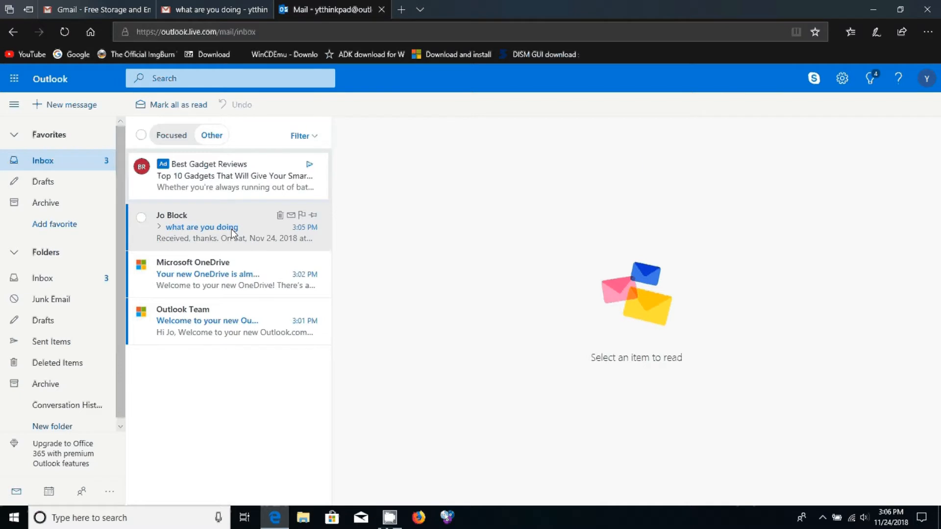
Read the 'what are you doing' reply in Outlook, close the extra Gmail tab, and return to the conversation.
left_click(231, 229)
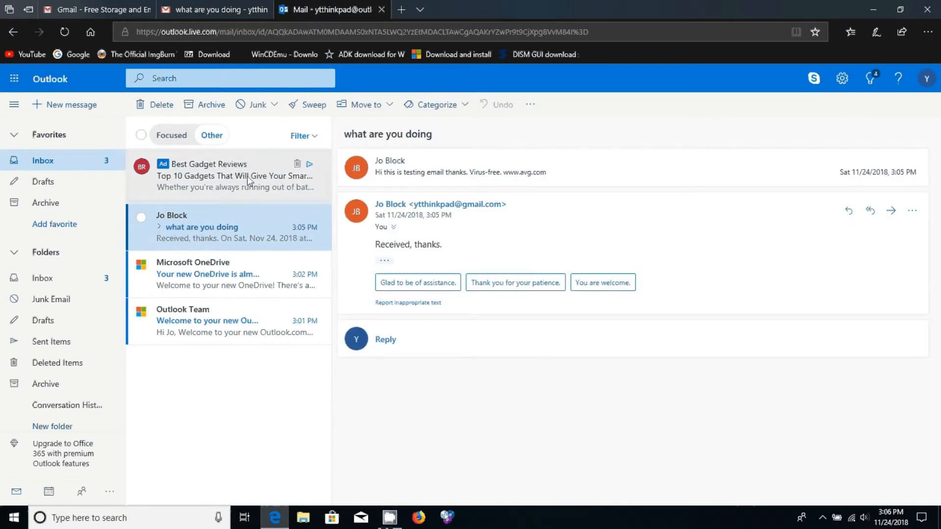
right_click(268, 190)
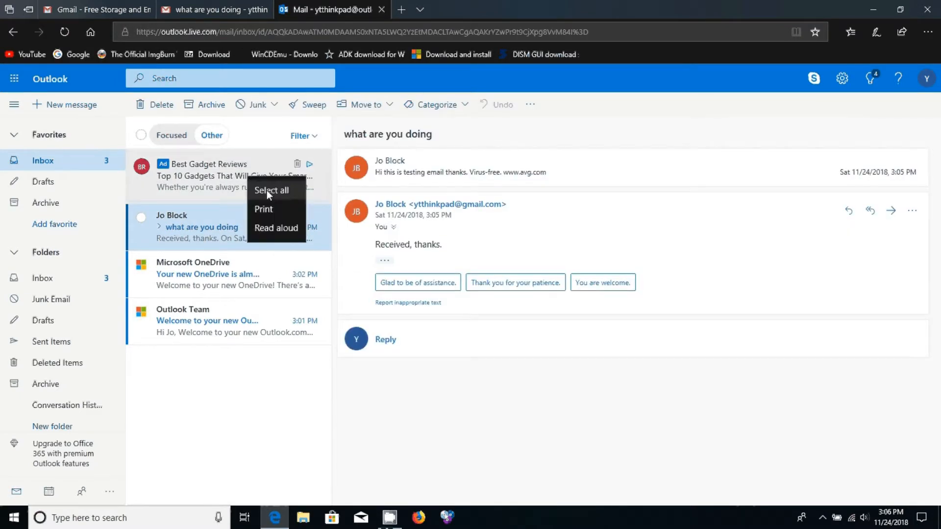
left_click(558, 235)
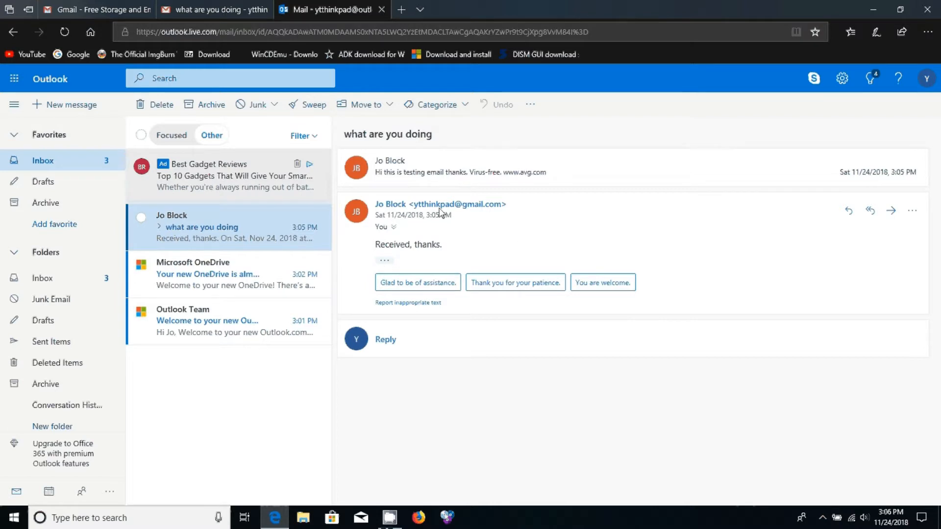
left_click(149, 10)
left_click(102, 11)
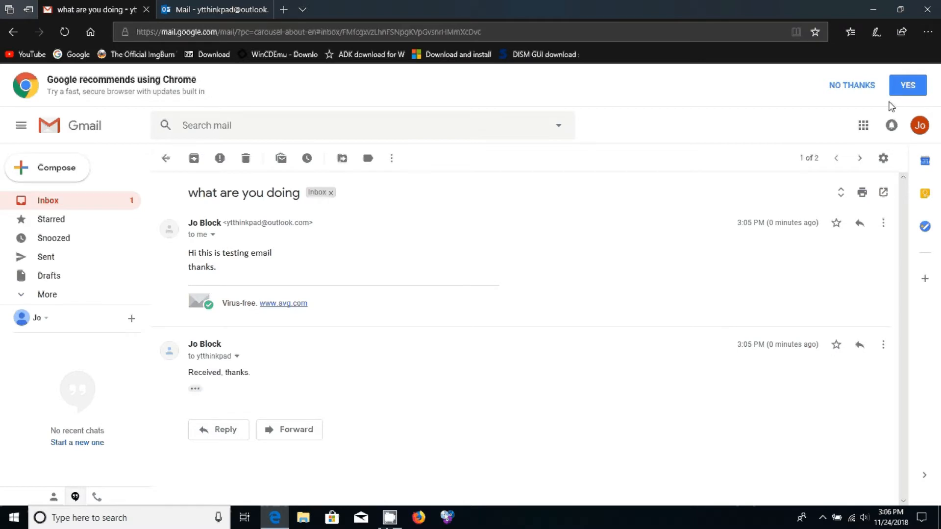
Go to Gmail's Forwarding and POP/IMAP settings.
left_click(882, 159)
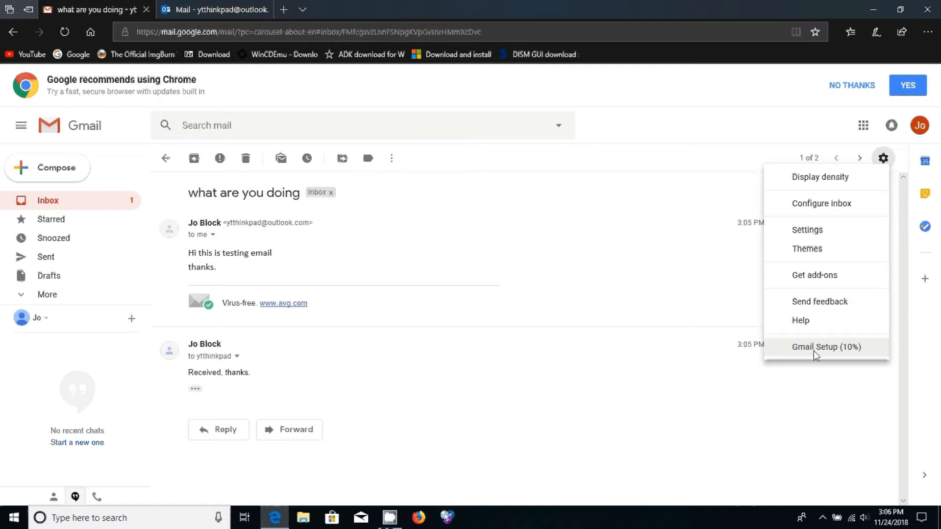
left_click(827, 236)
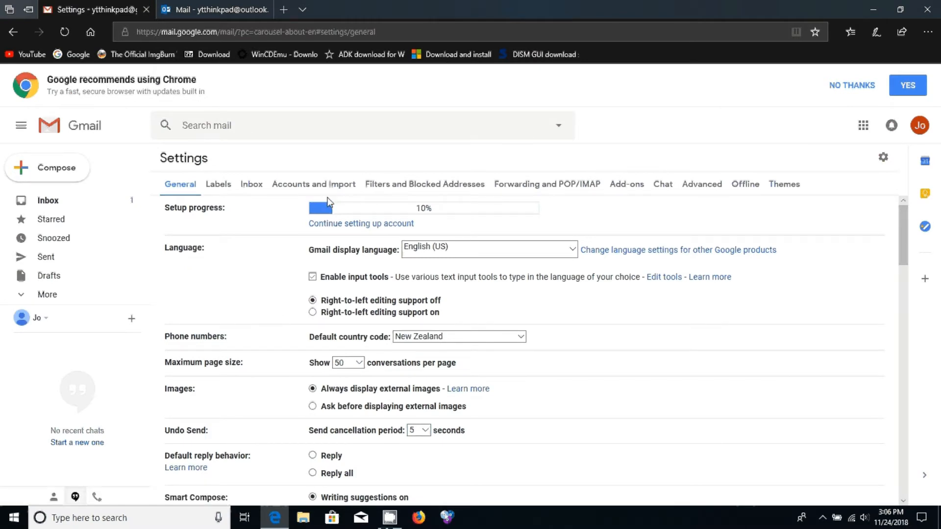
left_click(523, 186)
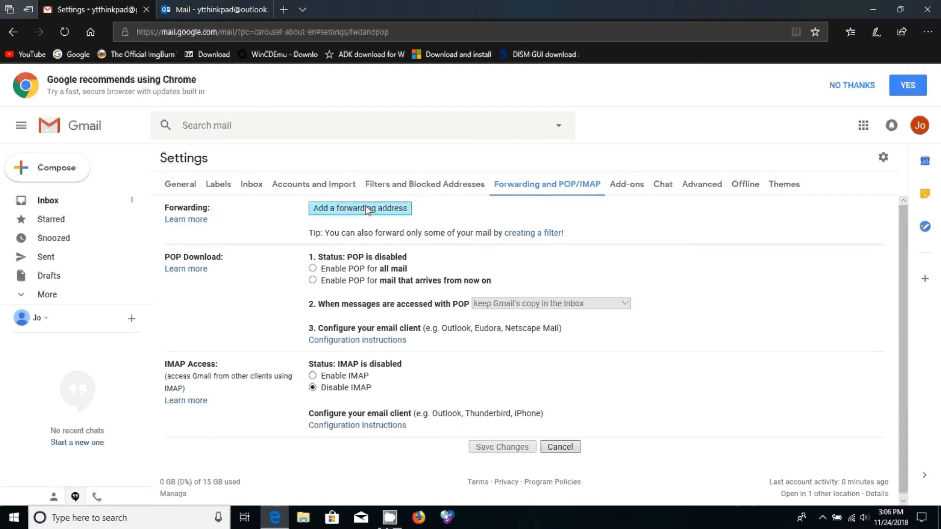
Add the Outlook.com address as a forwarding address and approve sending its confirmation code.
left_click(385, 211)
type("t")
type("y")
key("BackSpace")
key("BackSpace")
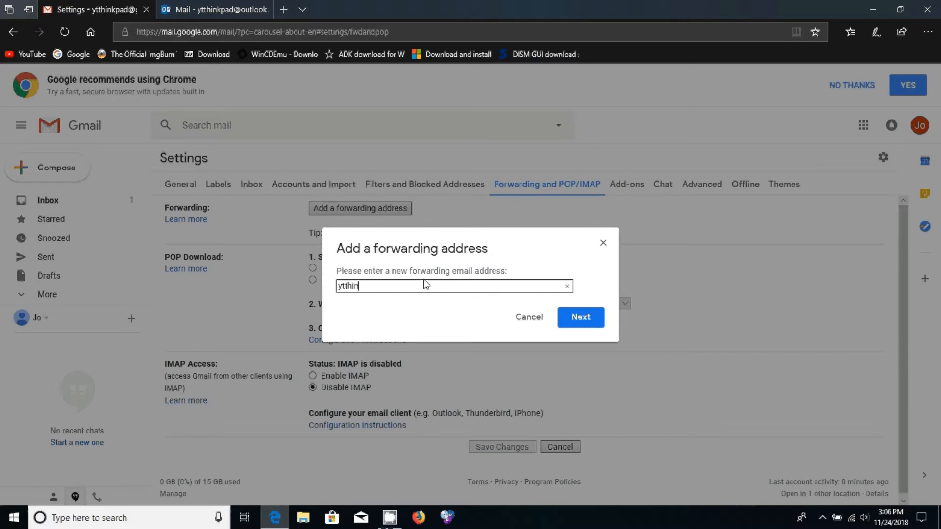
left_click(582, 318)
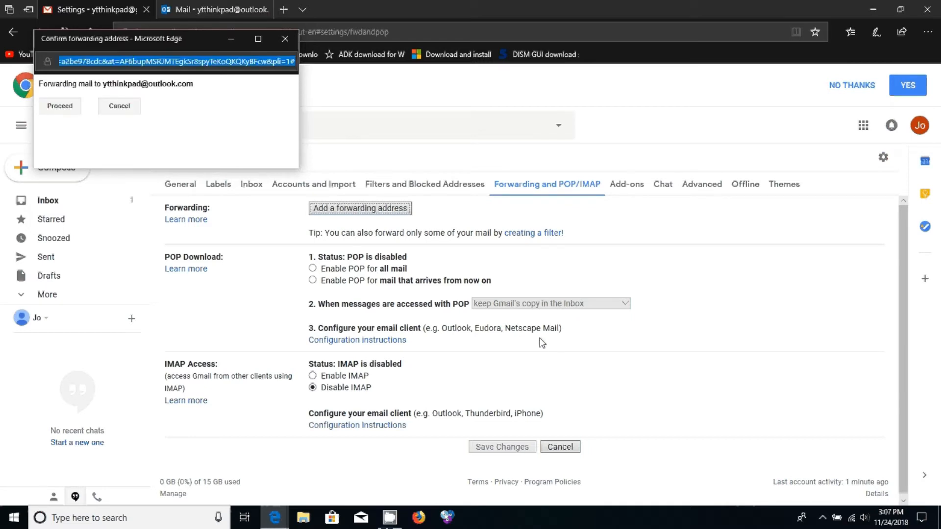
left_click(66, 110)
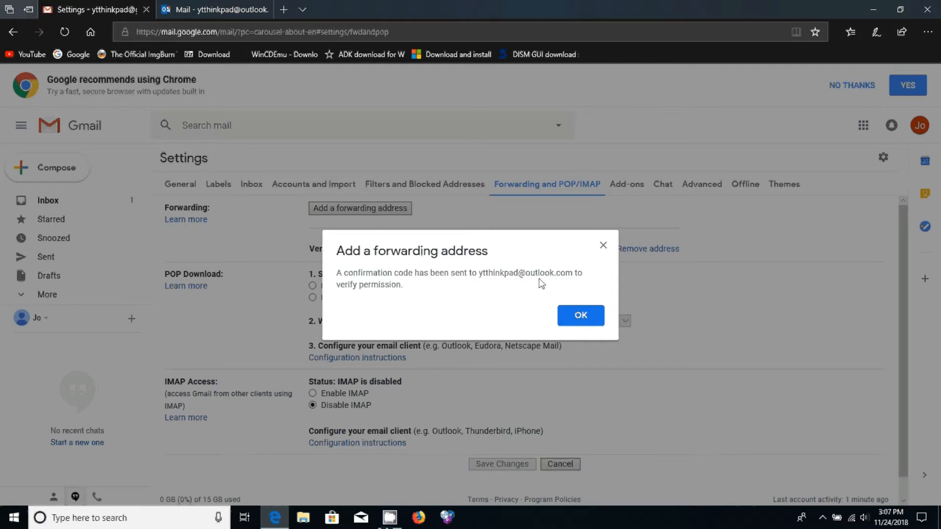
left_click(593, 315)
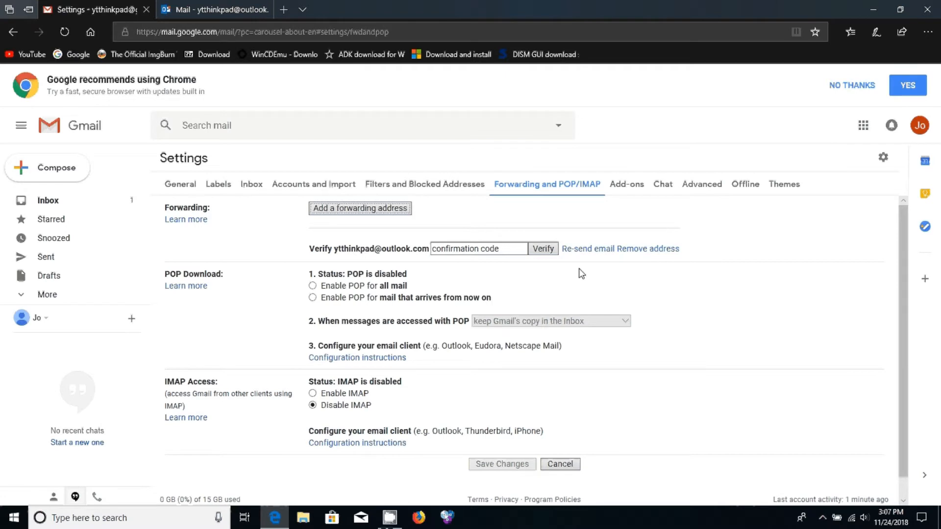
Open Gmail's Forwarding Confirmation email in Outlook.com and copy its confirmation code.
left_click(165, 15)
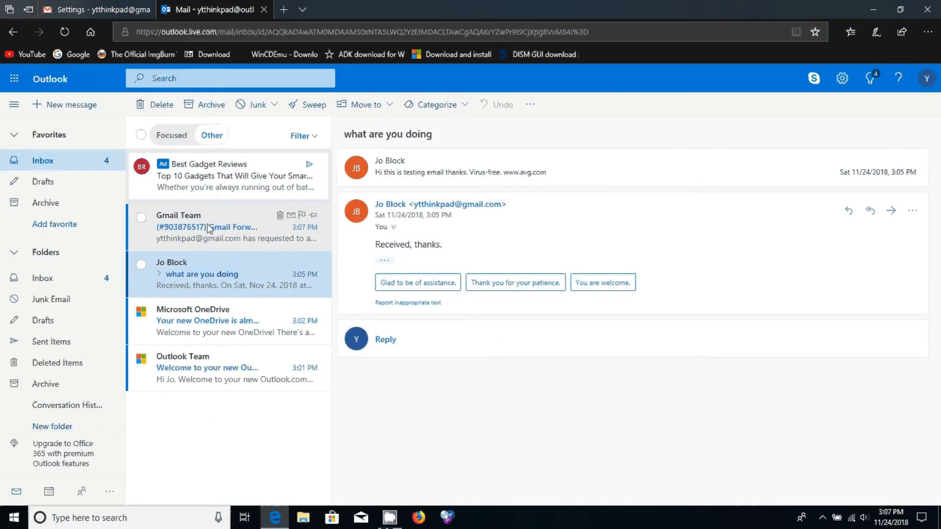
left_click(209, 225)
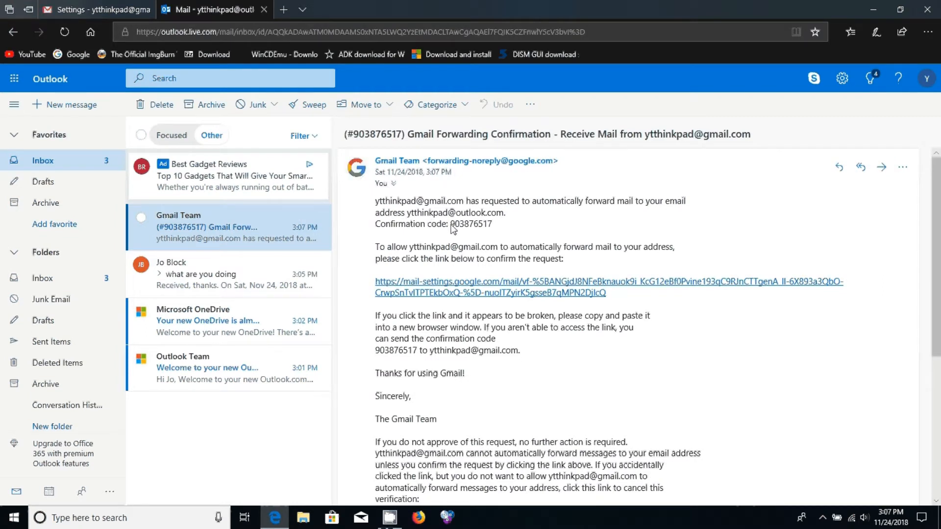
left_click_drag(451, 224, 496, 224)
key("ctrl+c")
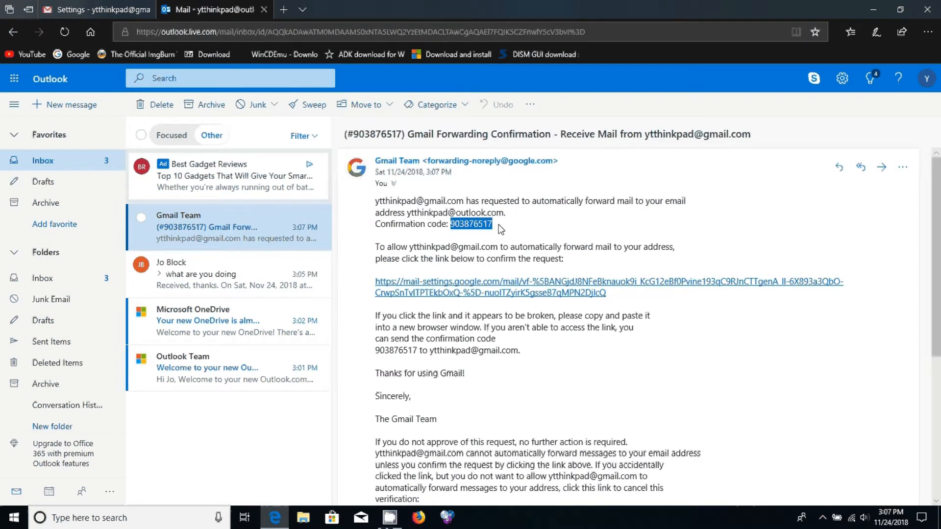
Paste the confirmation code into Gmail's Verify box and verify the Outlook.com address.
left_click(94, 11)
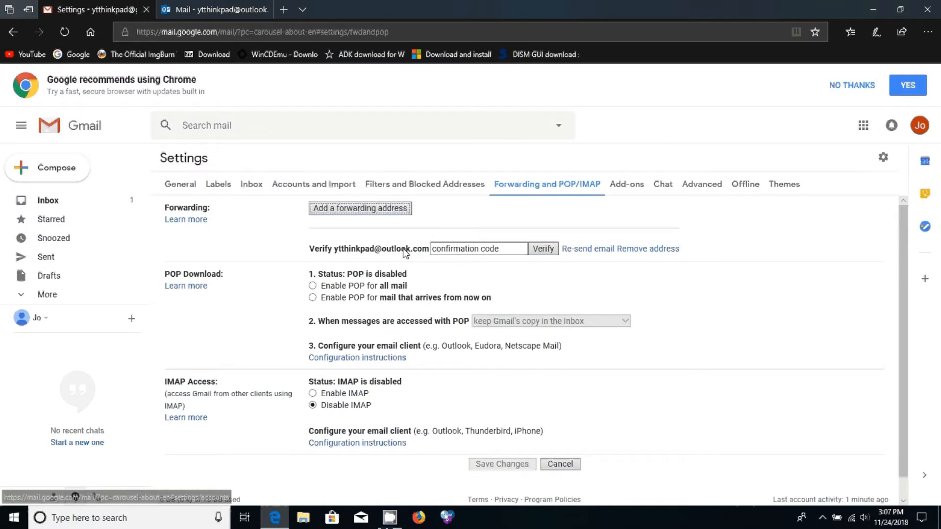
left_click(505, 252)
key("ctrl+v")
left_click(544, 250)
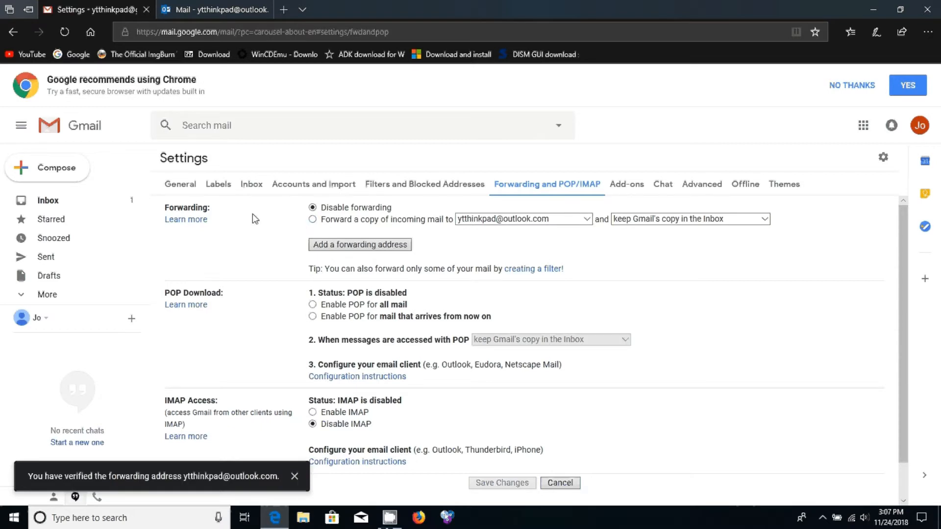
Turn on forwarding a copy of incoming mail, keep the current copy option, save, and dismiss Chrome's banner.
left_click(313, 219)
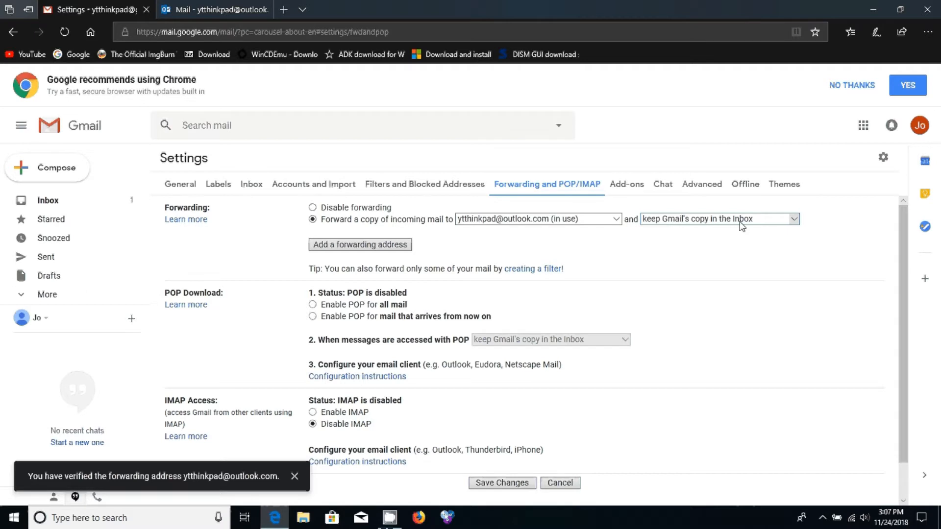
left_click(776, 224)
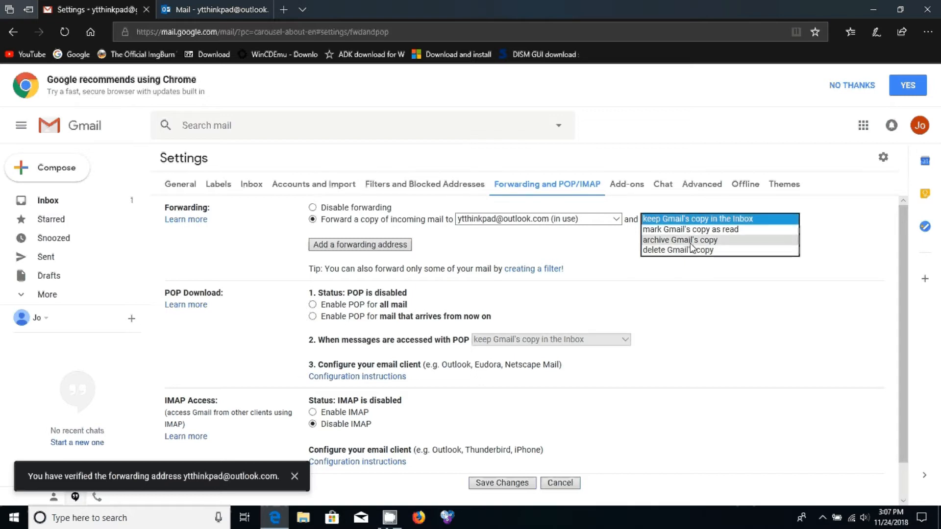
left_click(627, 250)
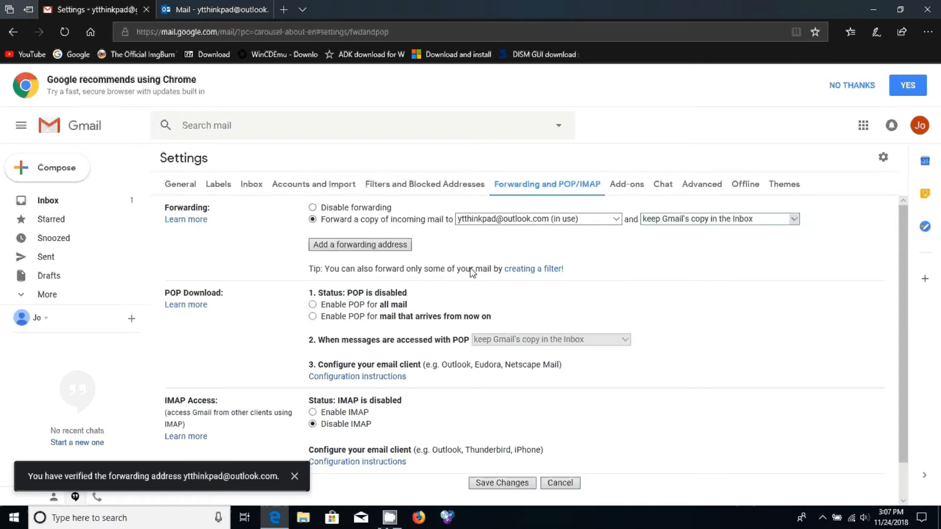
scroll(906, 247, "down", 1)
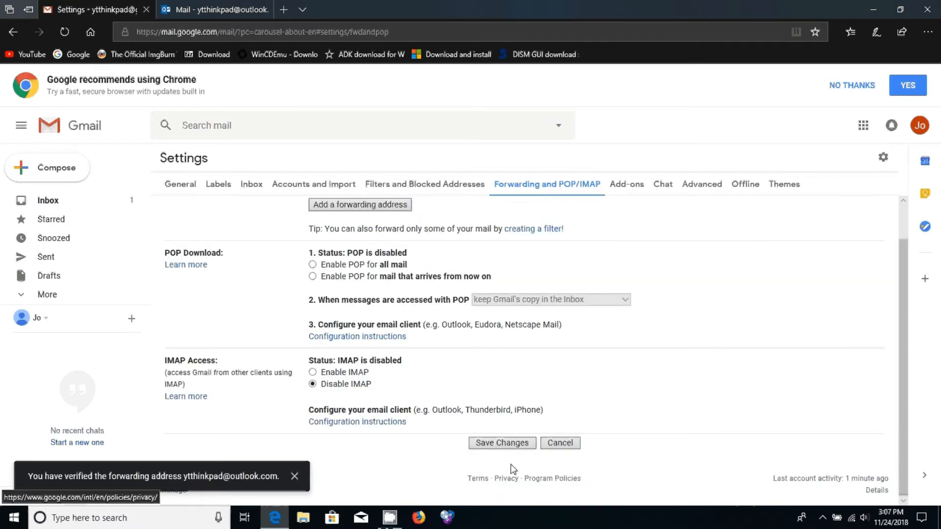
left_click(507, 448)
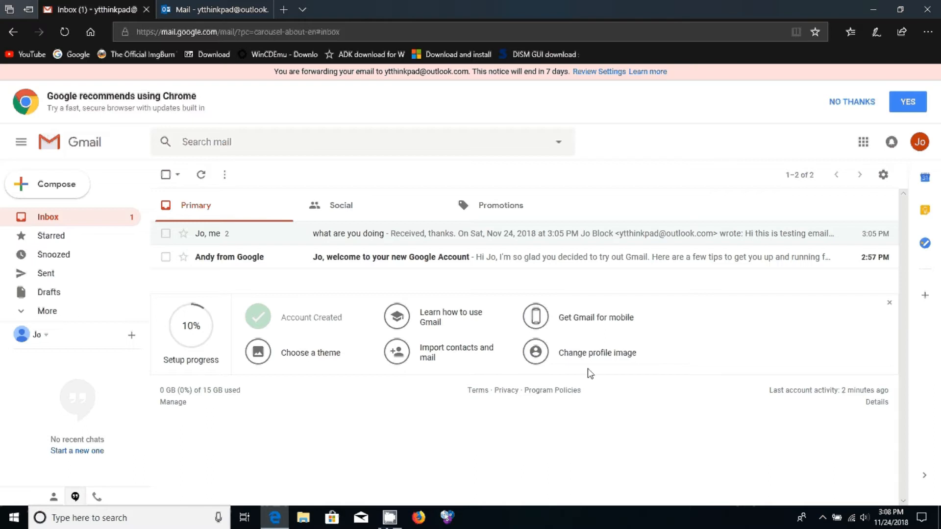
left_click(850, 103)
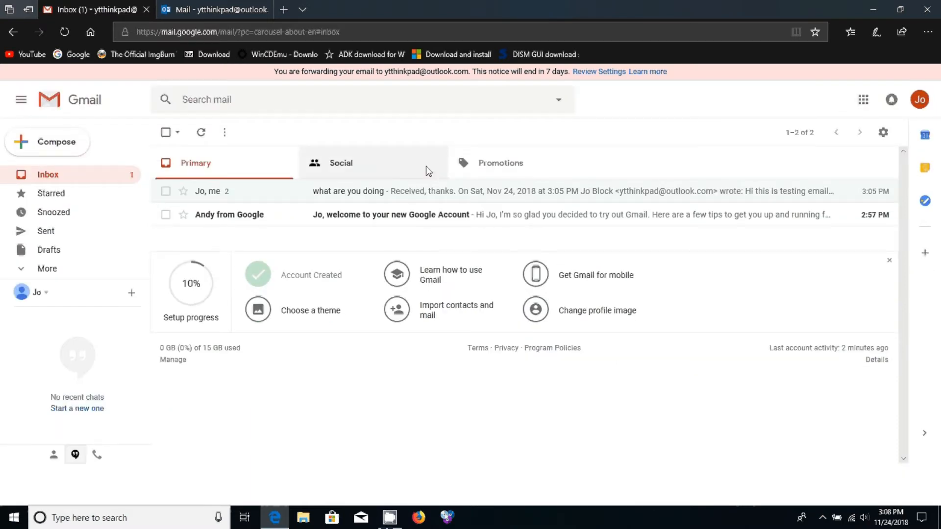
Start a new Outlook email to the Gmail address with subject 'Test forwarding gmail account to outlook.com'.
left_click(231, 9)
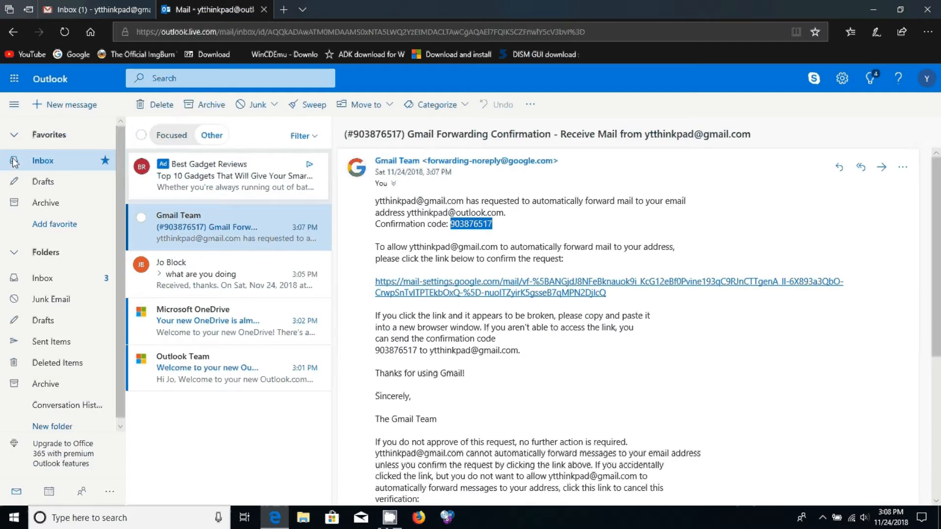
left_click(73, 105)
type("yt")
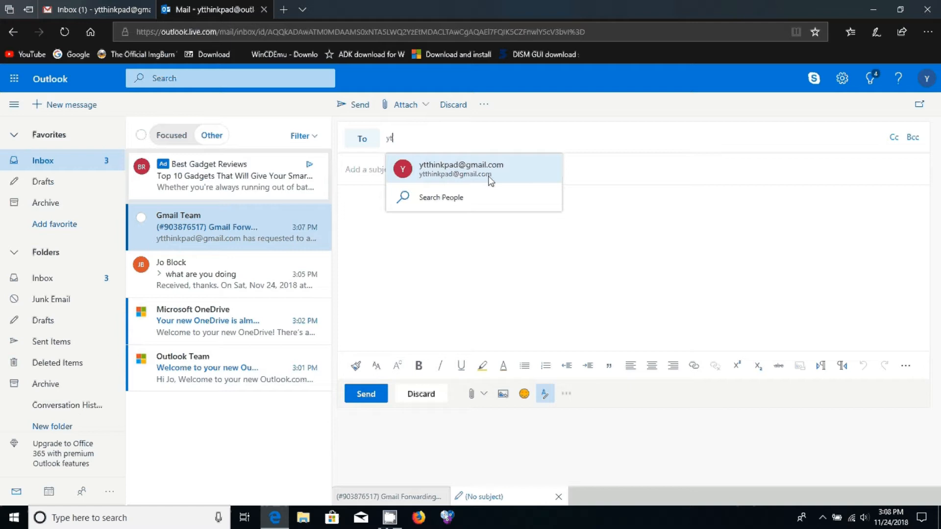
left_click(455, 179)
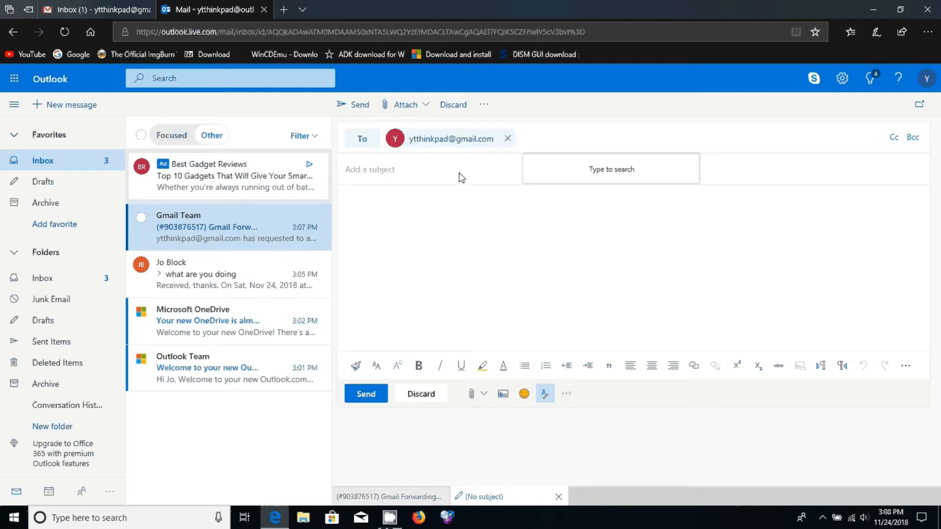
left_click(461, 177)
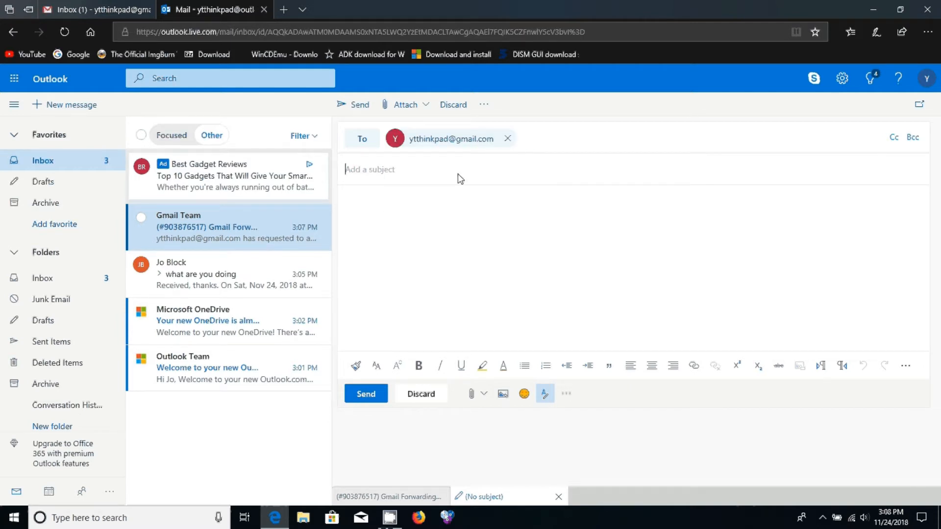
type("Test forwarding")
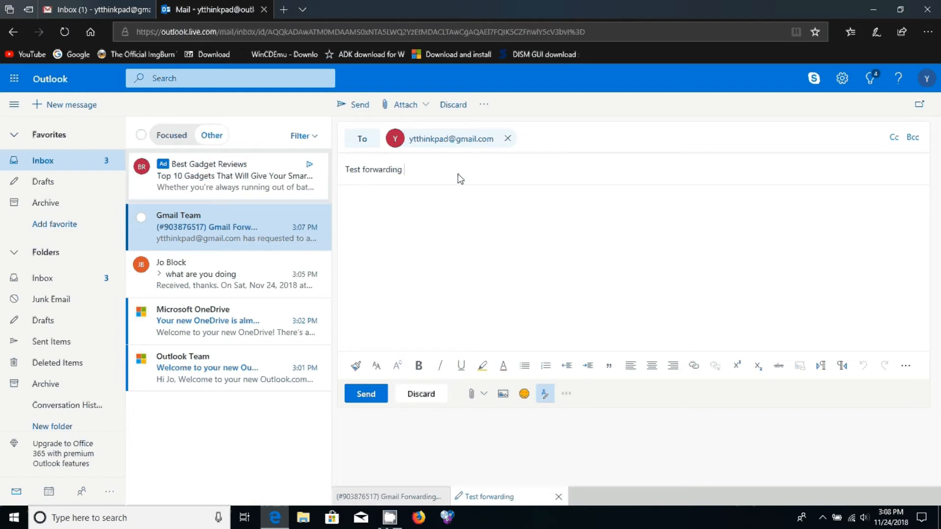
type(" gmail account to outlook.com")
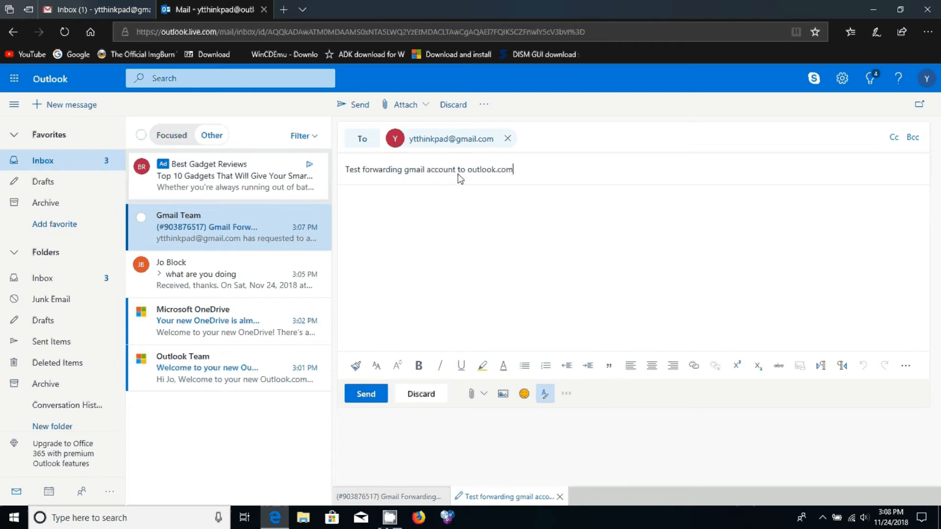
Write the body 'Thanks.' with a smiley emoji and send the email.
key("Tab")
type("Thanks.Ilo")
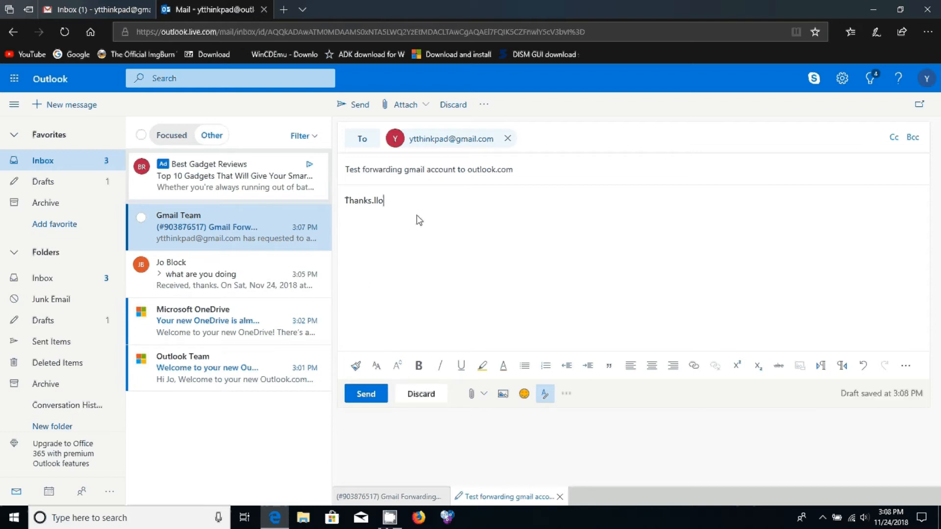
key("BackSpace")
key("BackSpace")
key("BackSpace")
type(":)")
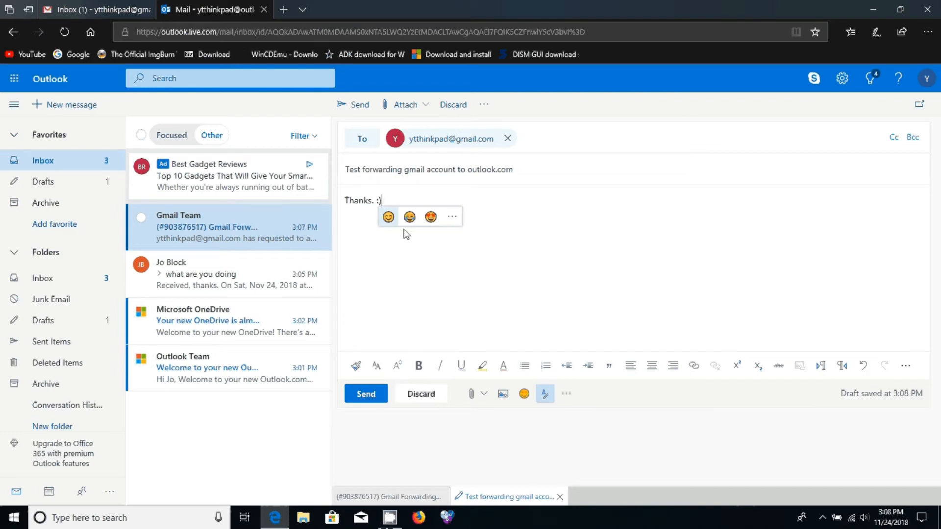
left_click(388, 219)
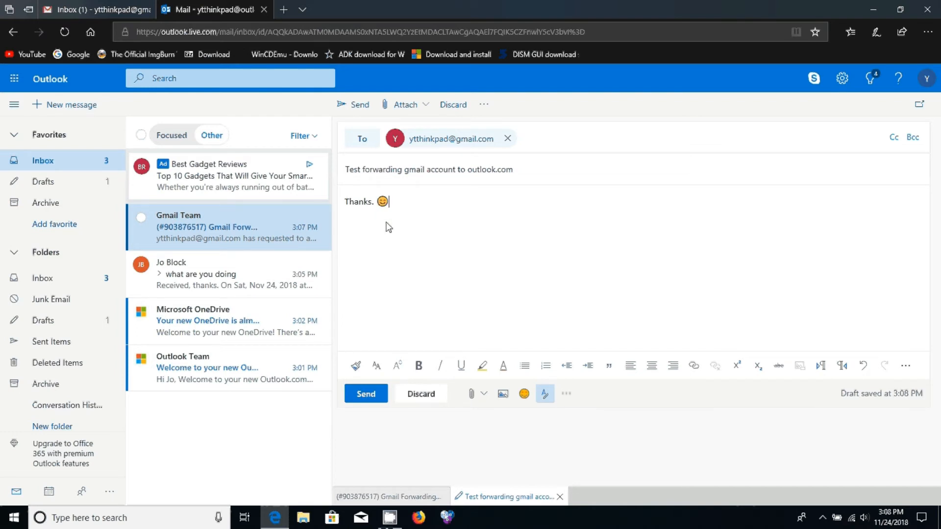
left_click(366, 394)
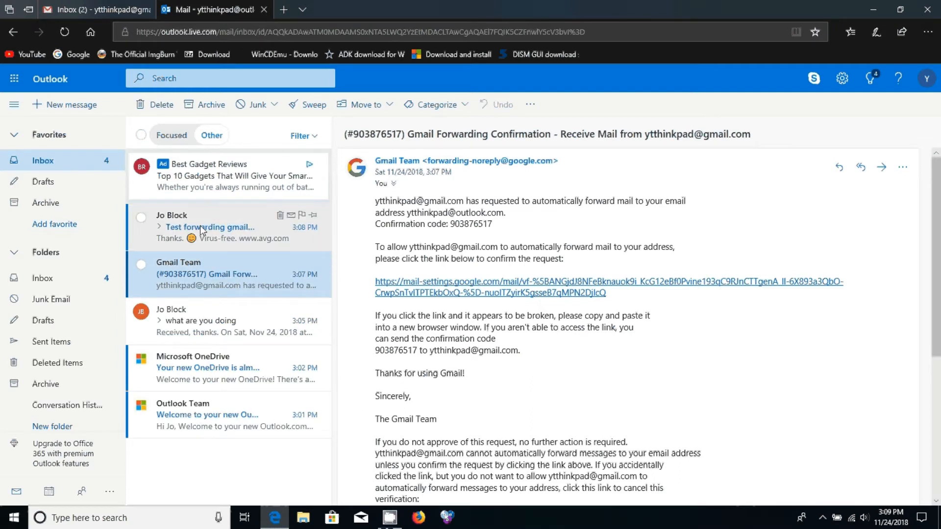
Open the forwarded 'Test forwarding gmail account to outlook.com' email in the Outlook inbox.
left_click(208, 223)
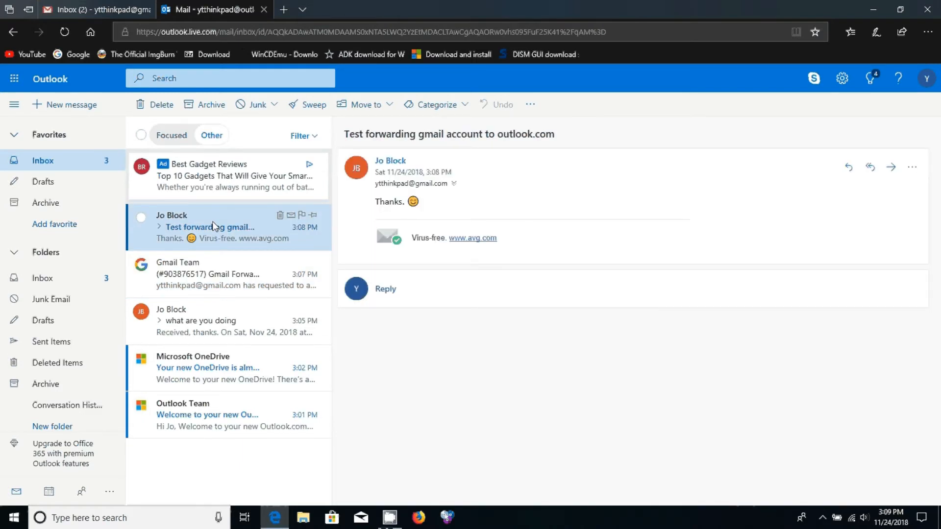
left_click_drag(386, 134, 554, 134)
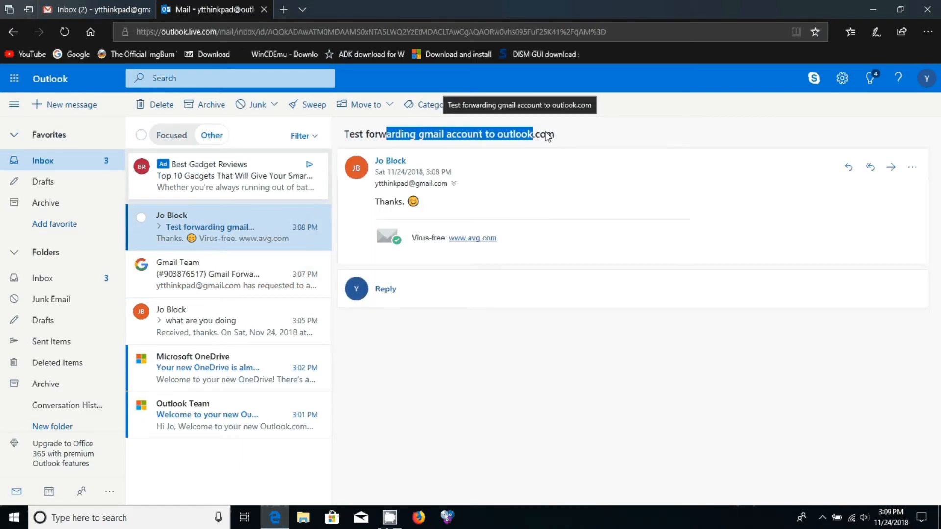
left_click(485, 204)
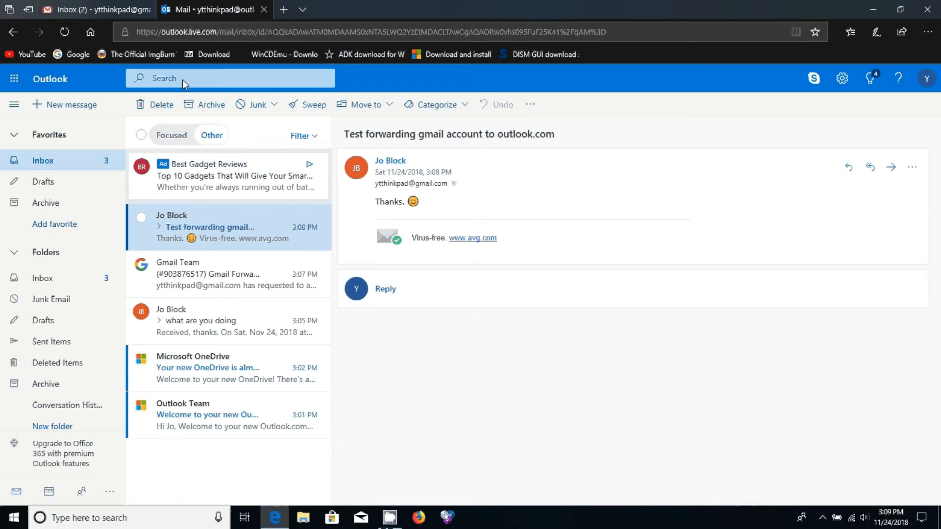
View the test email in Gmail, then go to the Forwarding and POP/IMAP settings page.
left_click(105, 9)
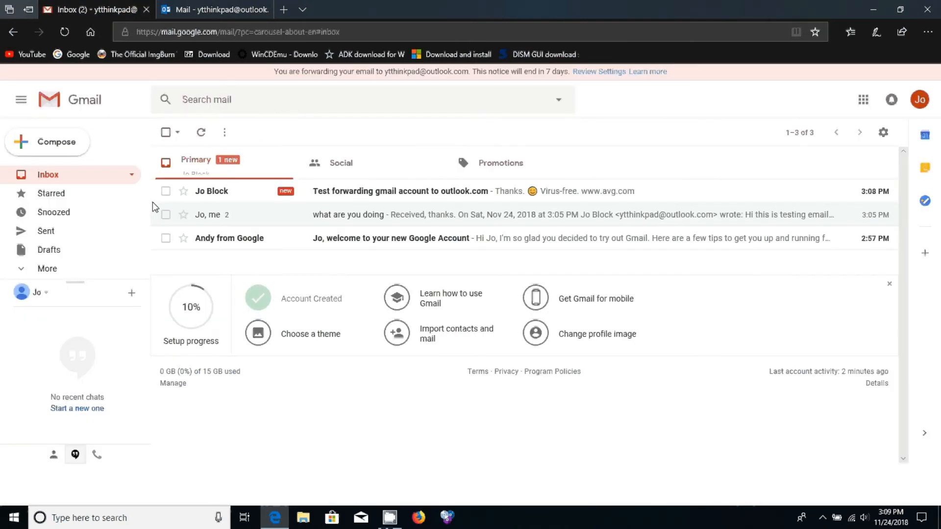
left_click(242, 198)
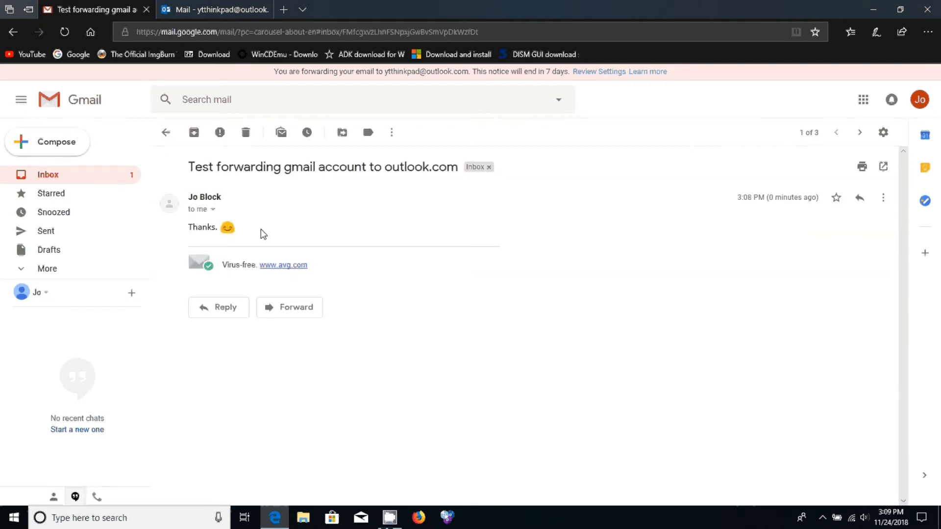
left_click(883, 132)
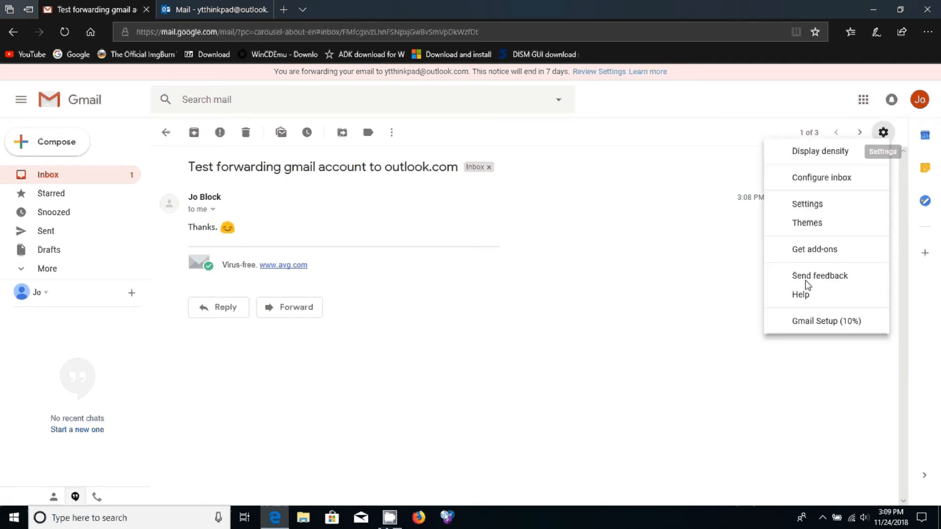
left_click(804, 205)
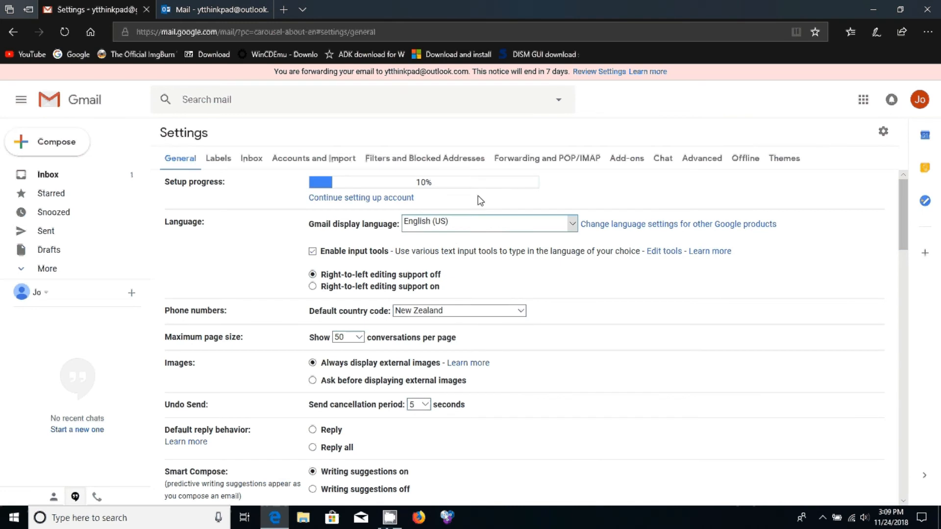
left_click(520, 156)
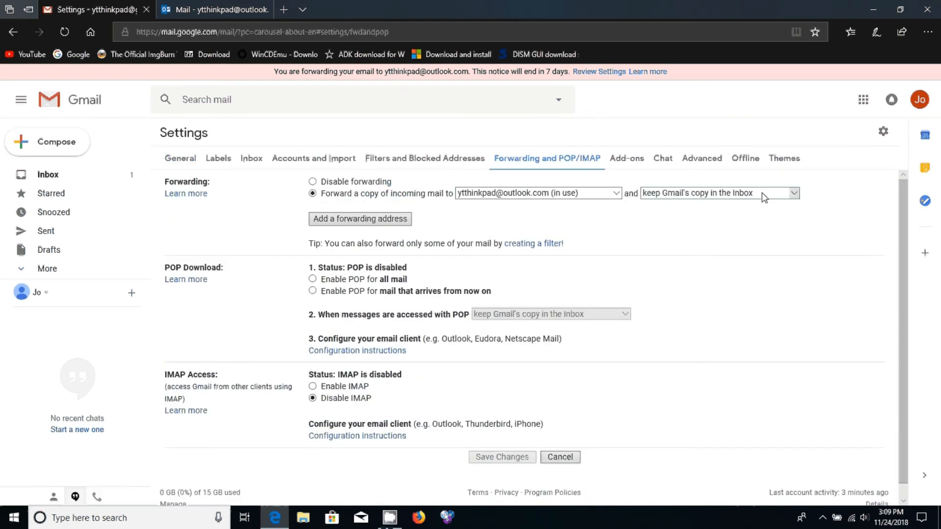
Set forwarding to archive Gmail's copy of forwarded mail and save the change.
left_click(791, 195)
left_click(792, 194)
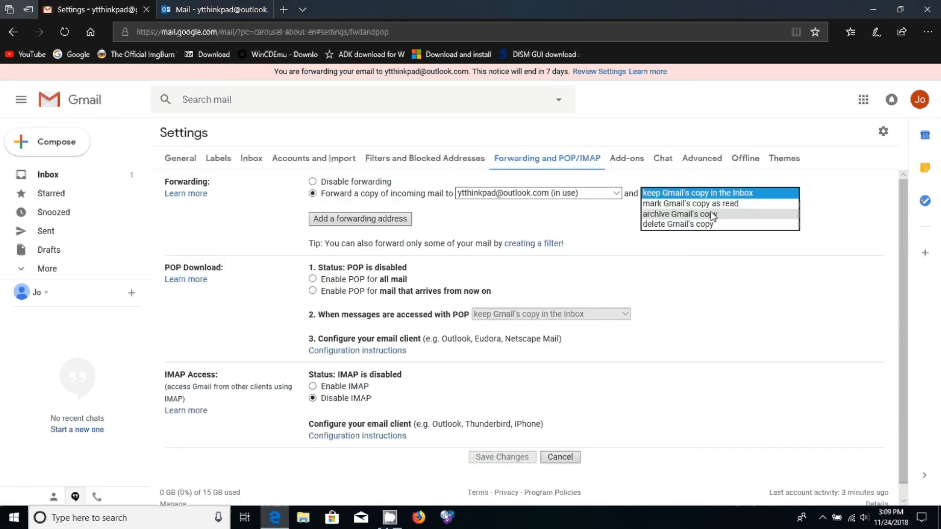
left_click(684, 215)
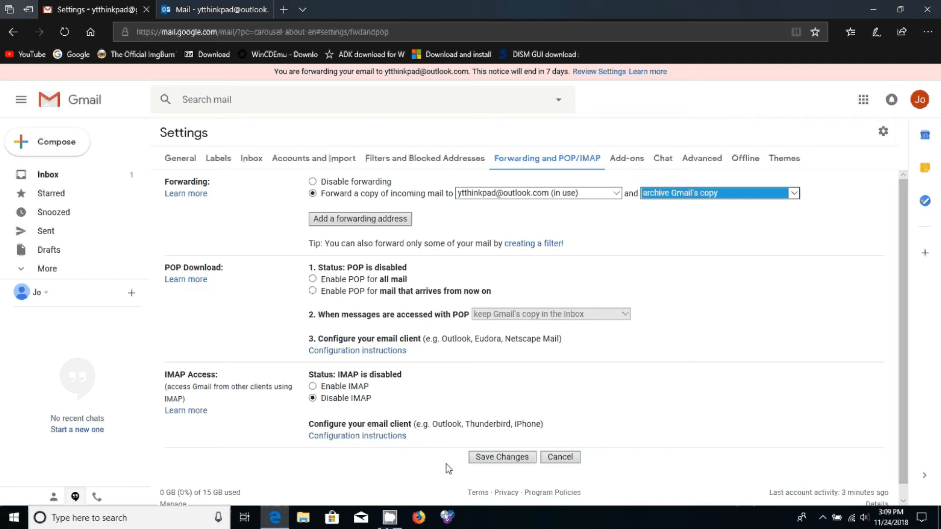
left_click(502, 457)
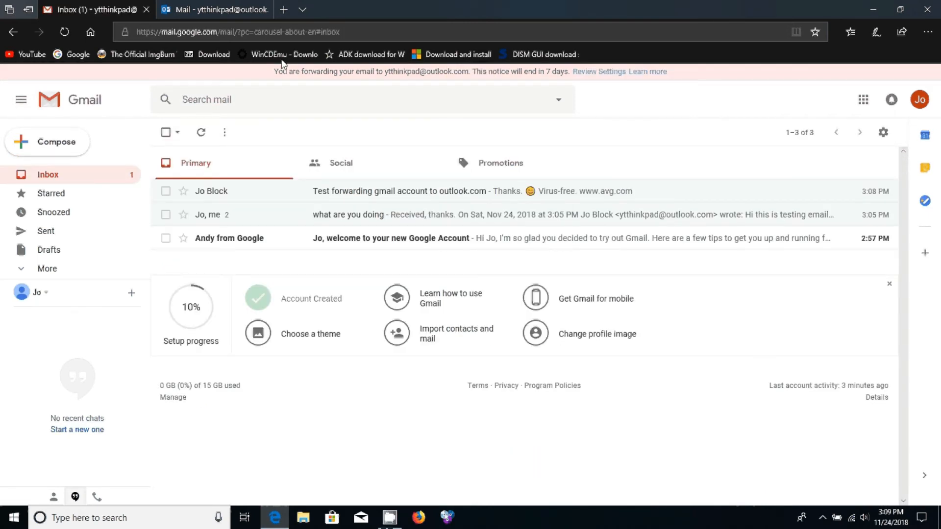
Select and deselect the test message in the Gmail inbox, then return to Outlook.com.
left_click(165, 191)
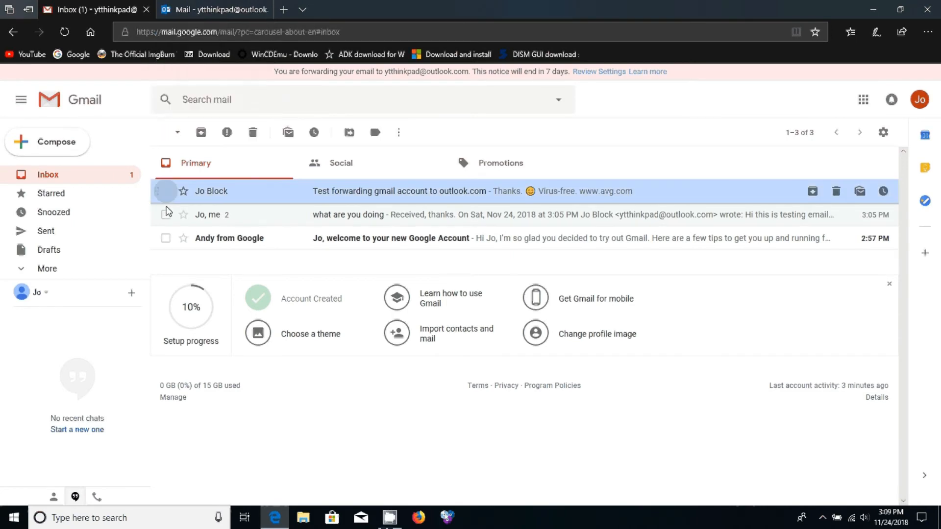
left_click(165, 191)
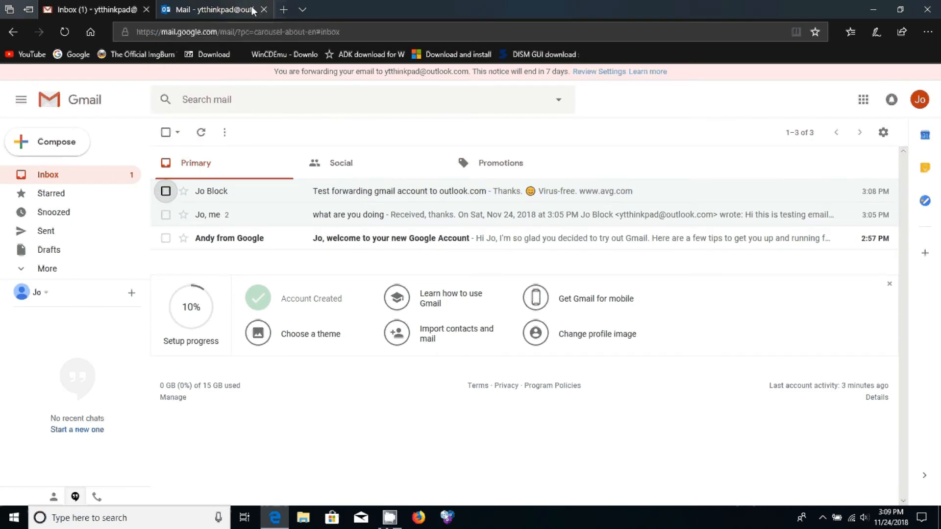
left_click(236, 9)
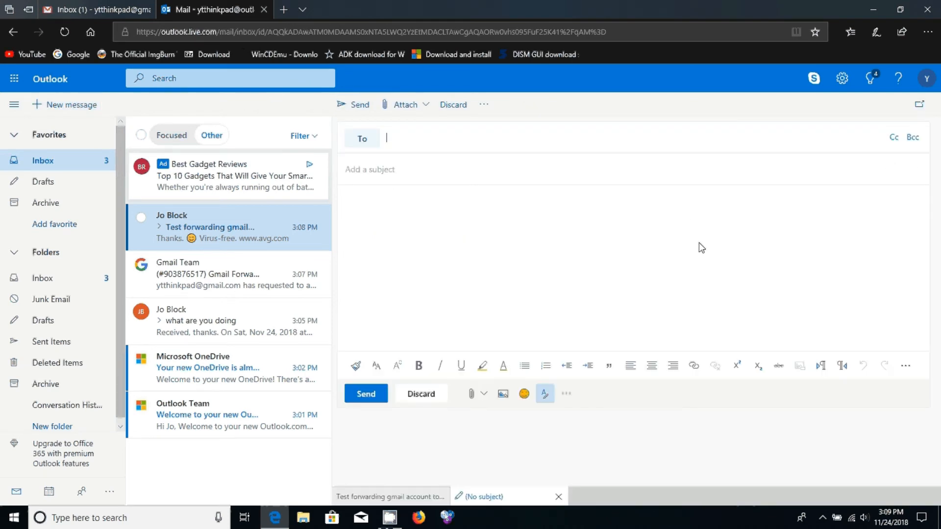
Address a new message to the Gmail account with subject 'testing forwarding and achive message'.
type("y")
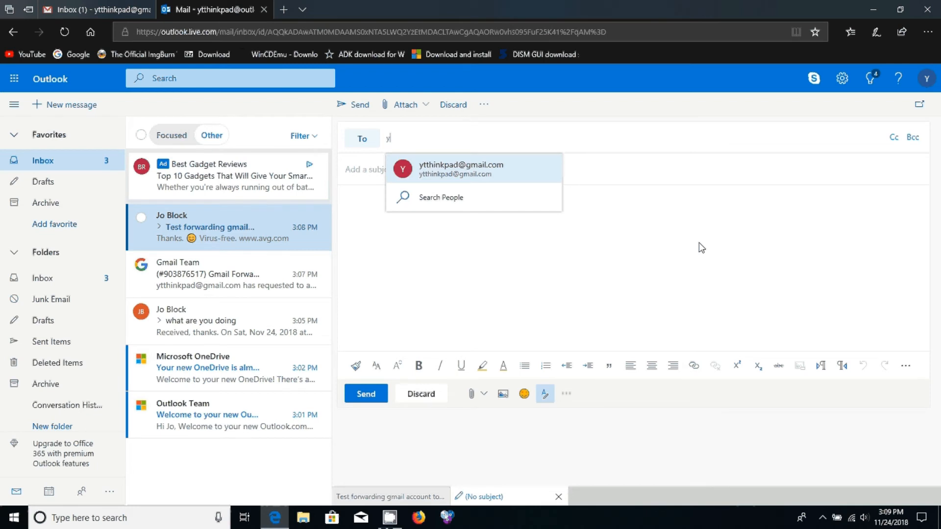
left_click(452, 175)
left_click(411, 176)
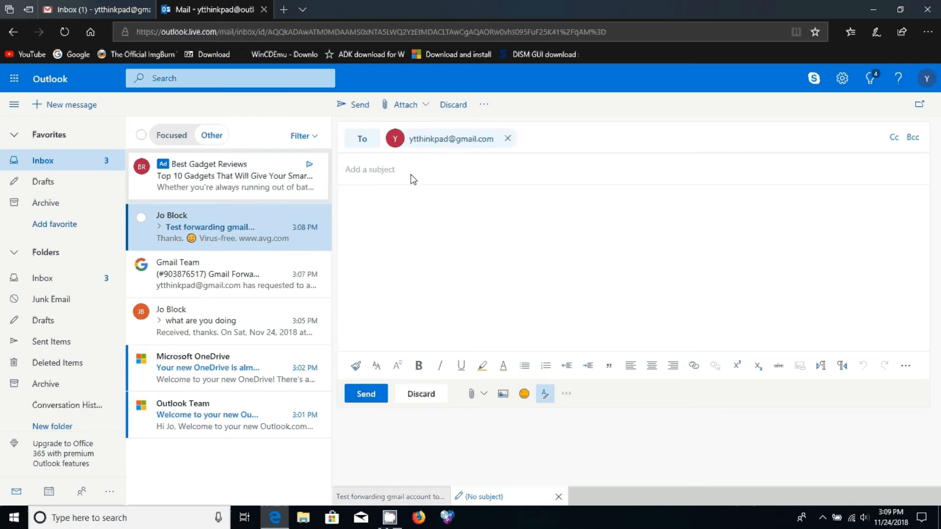
type("testing foraw")
key("BackSpace")
key("BackSpace")
key("BackSpace")
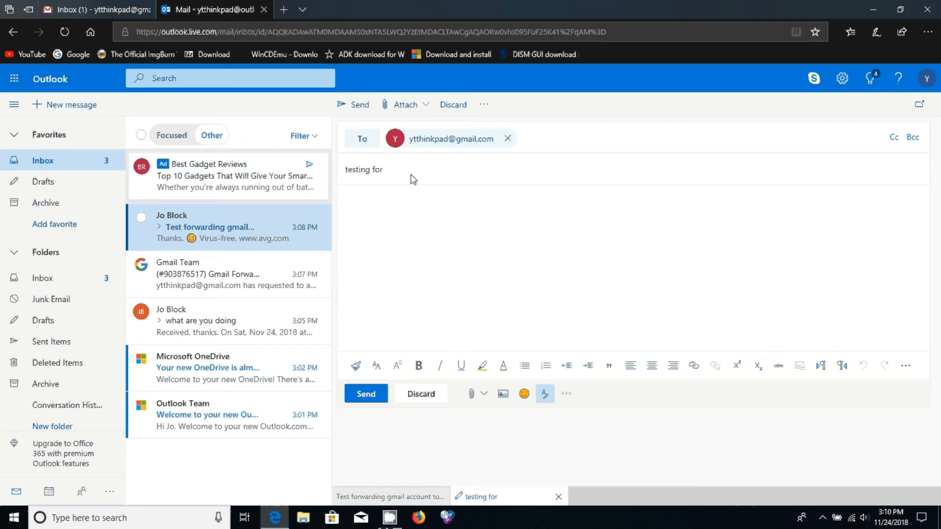
type("rwarding")
type("and achive ")
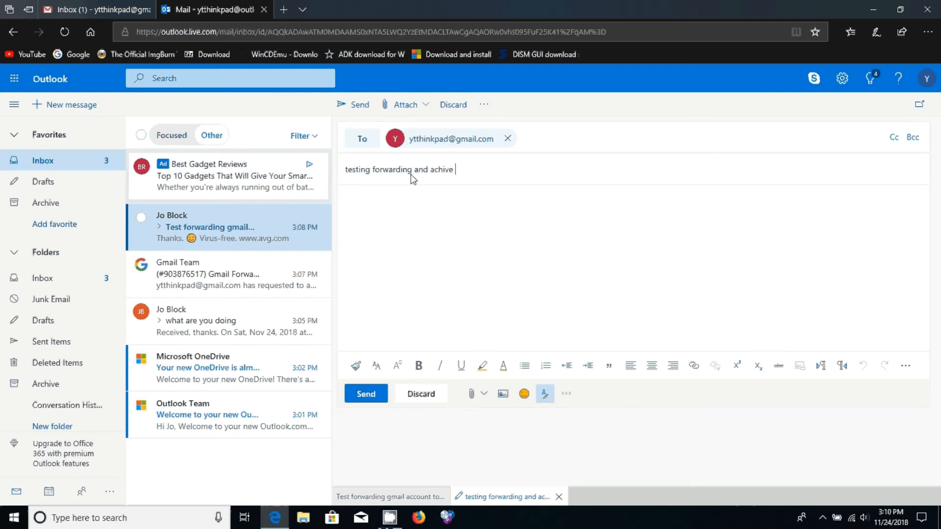
type("message")
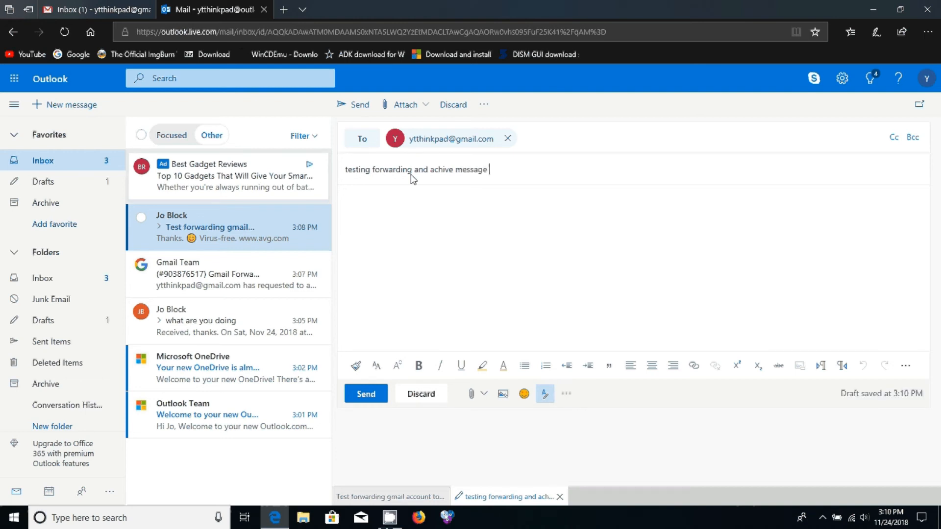
key("Tab")
Copy the subject text into the body and add a 'thanks.' line below it.
left_click_drag(489, 171, 325, 176)
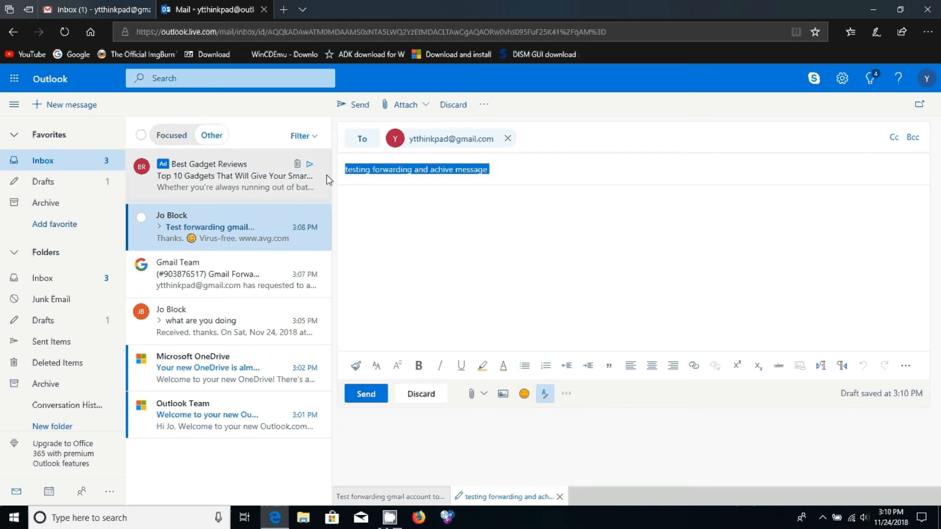
key("ctrl+c")
left_click(388, 205)
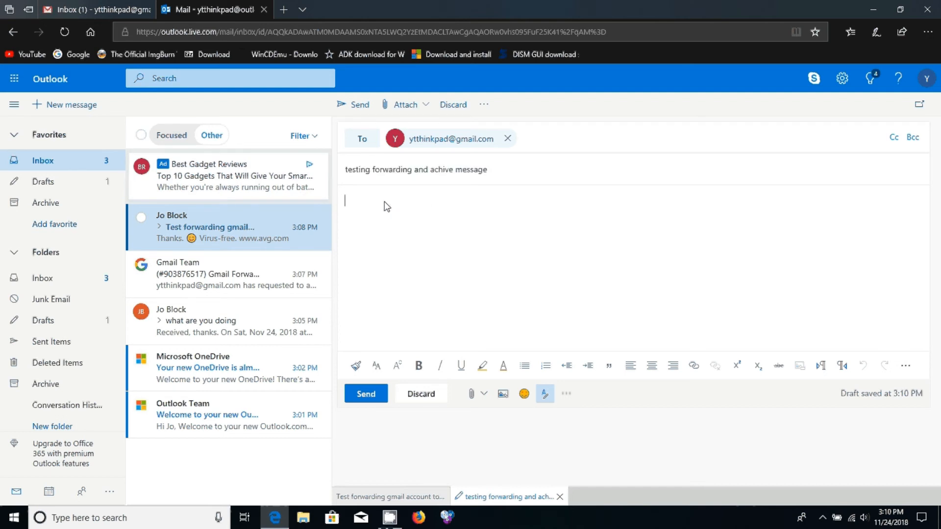
key("ctrl+v")
key("Return")
key("Return")
type("thanks.")
Correct 'achive' to 'archive' in body and subject, then send the message.
left_click(440, 199)
type("r")
left_click(435, 170)
type("r")
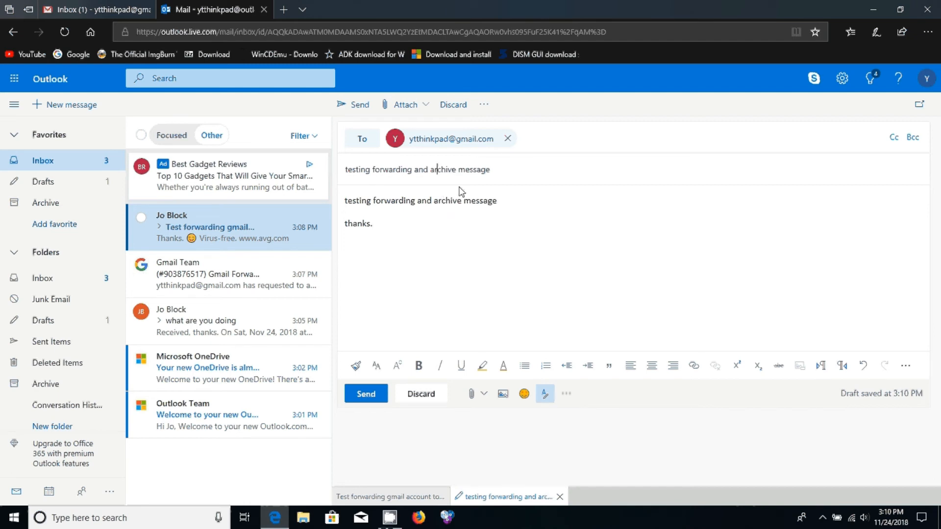
left_click(360, 105)
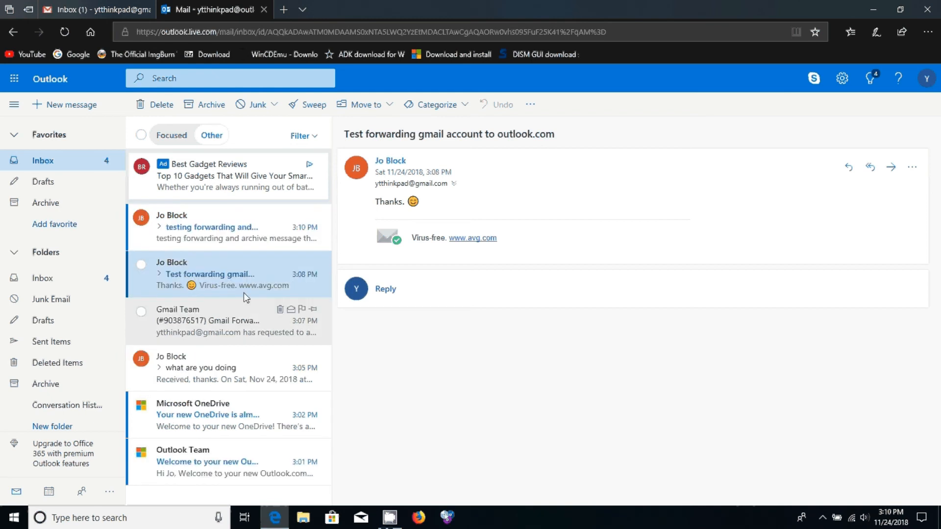
Open the arrived test message in Outlook.com, then return to Gmail and expand its folder list.
left_click(247, 239)
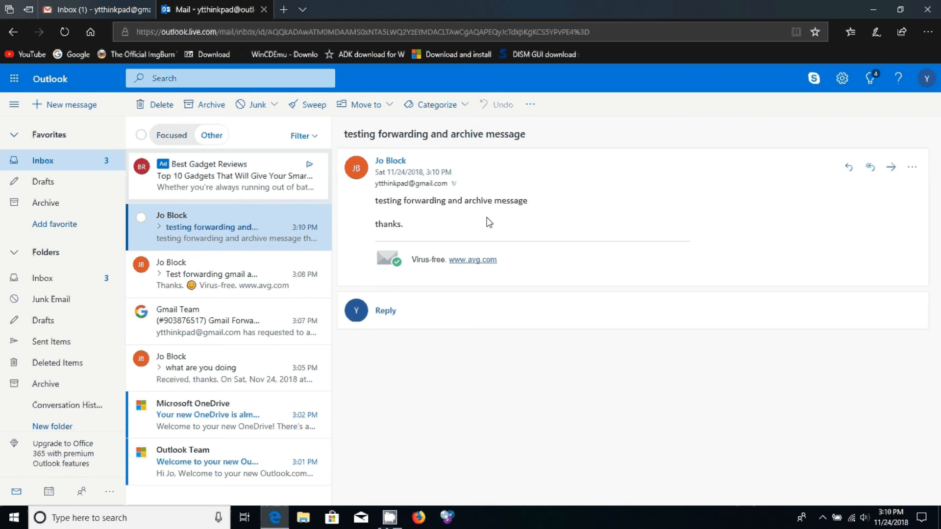
left_click(93, 9)
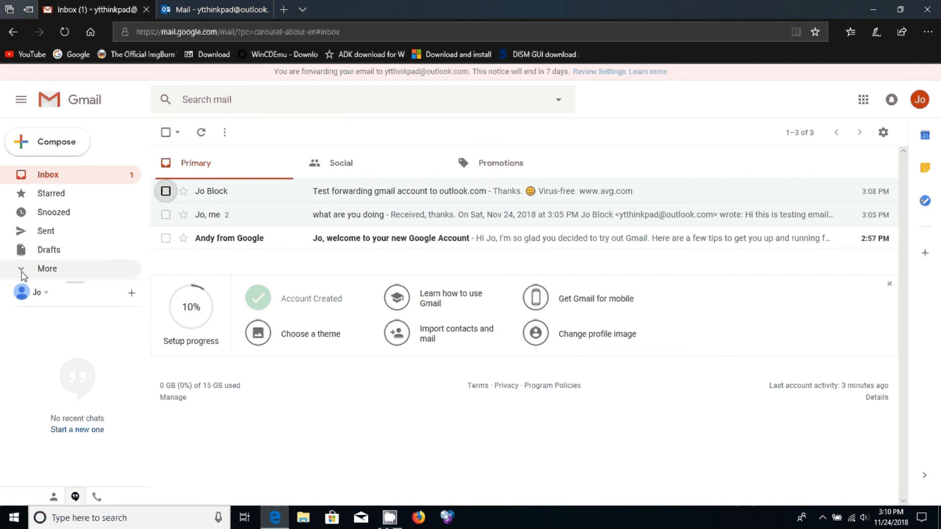
left_click(22, 273)
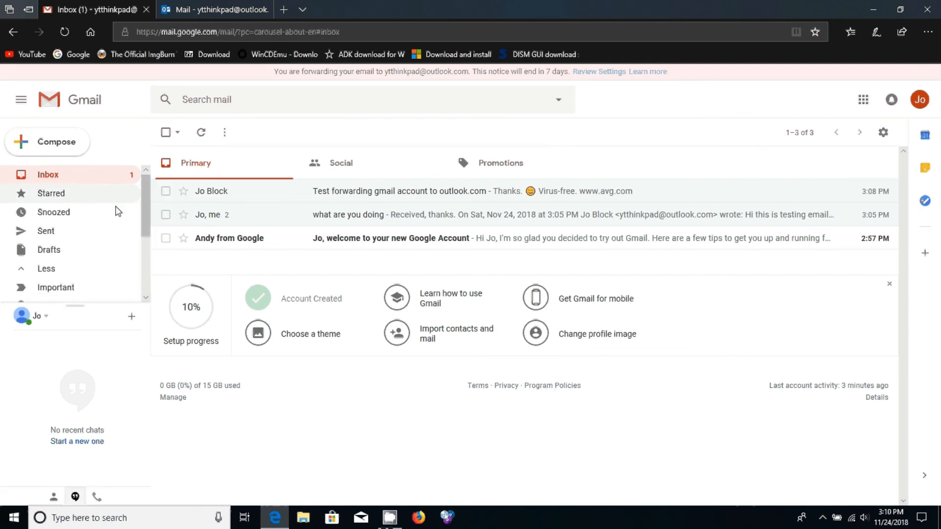
scroll(118, 212, "down", 5)
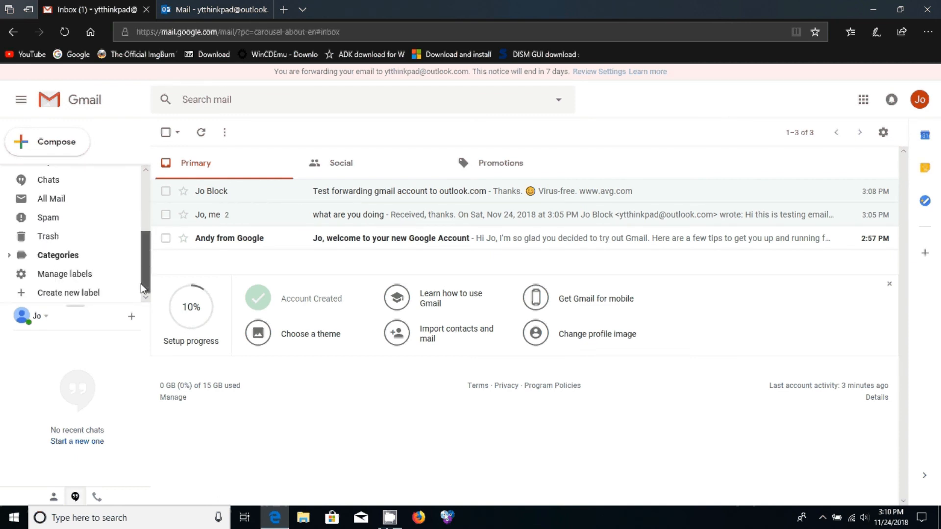
scroll(139, 269, "up", 2)
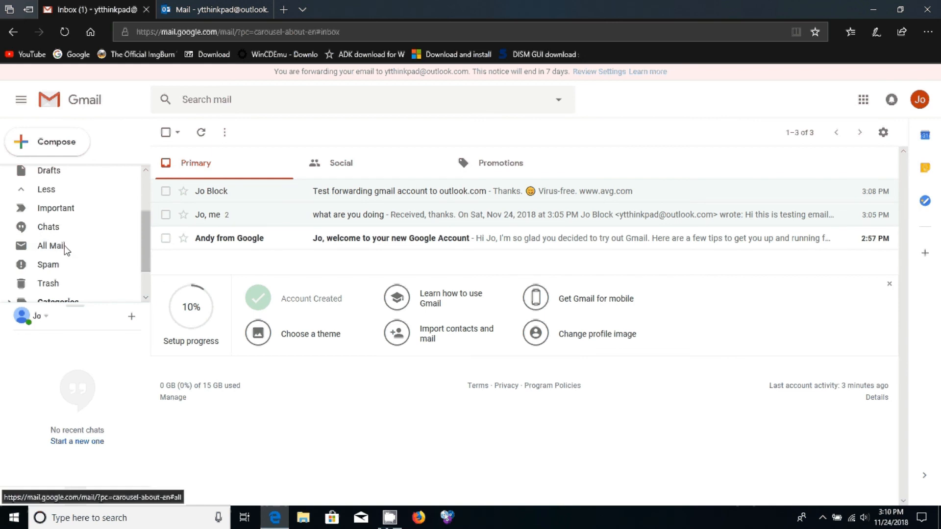
left_click(65, 247)
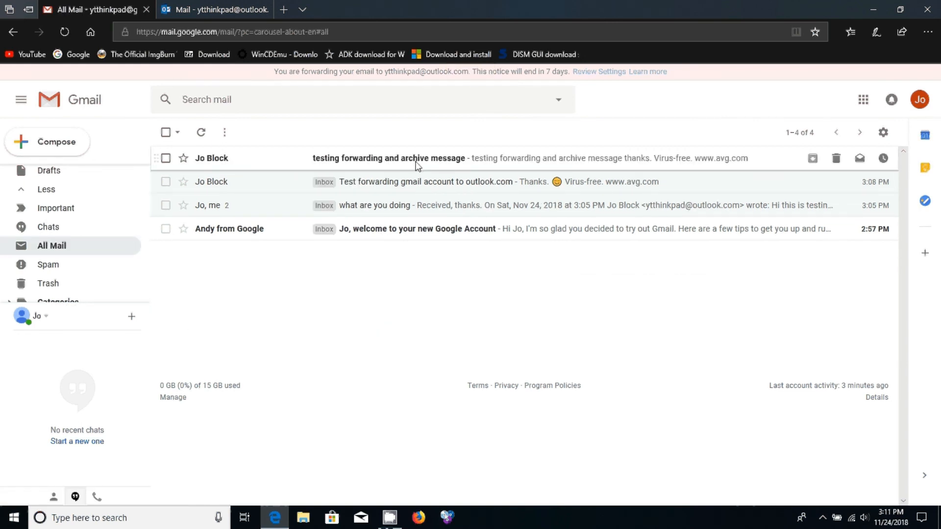
left_click(416, 162)
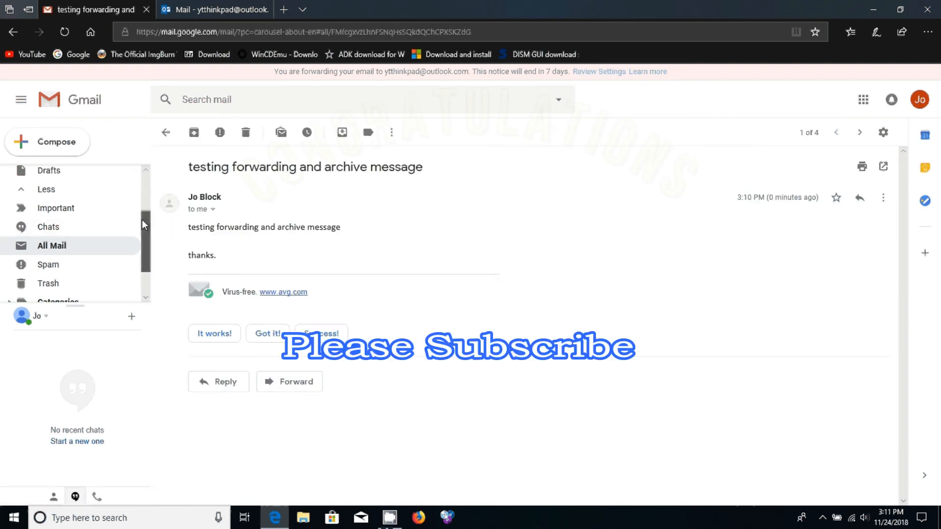
scroll(142, 220, "up", 3)
left_click(67, 183)
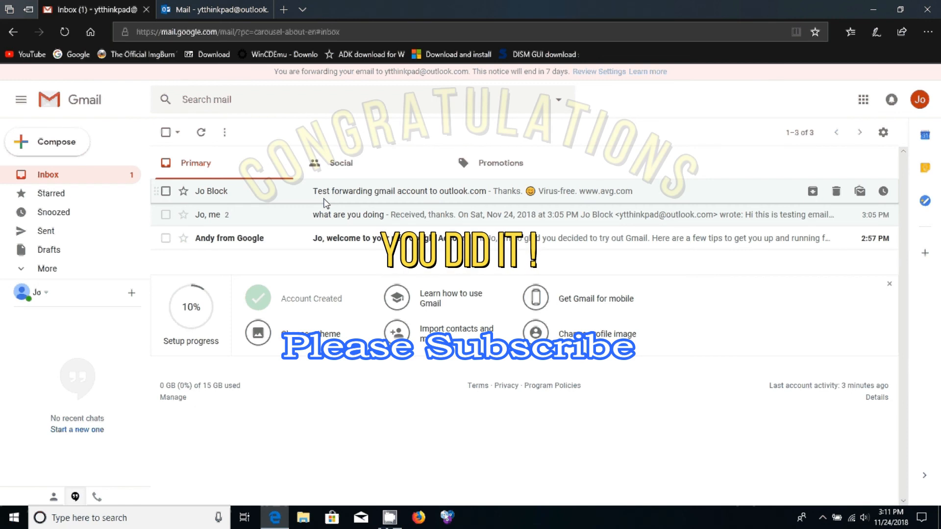
Return to the Outlook.com tab showing the test message and reveal the hidden taskbar icons.
left_click(250, 11)
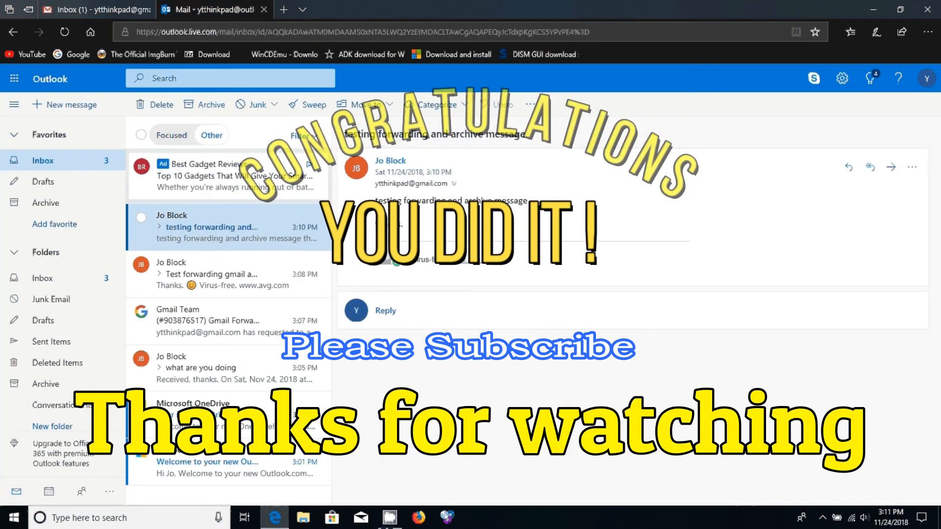
left_click(390, 517)
left_click(823, 519)
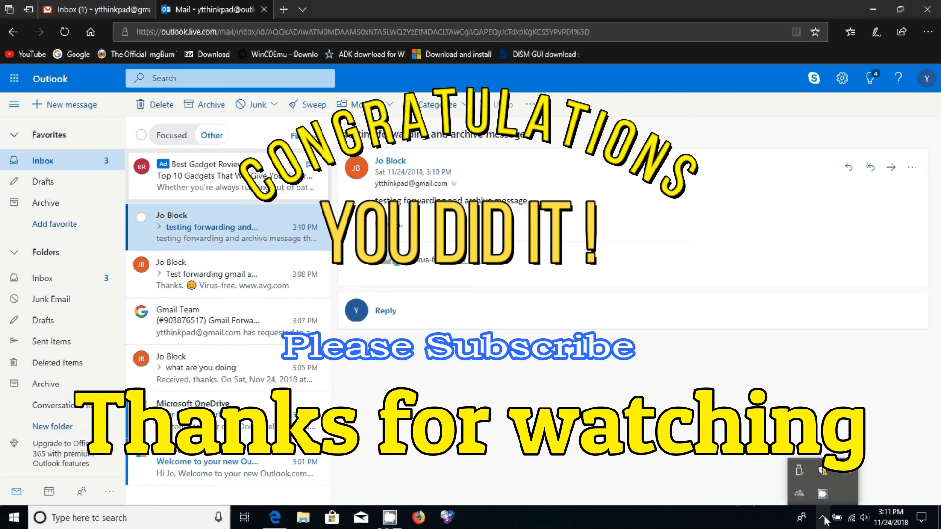